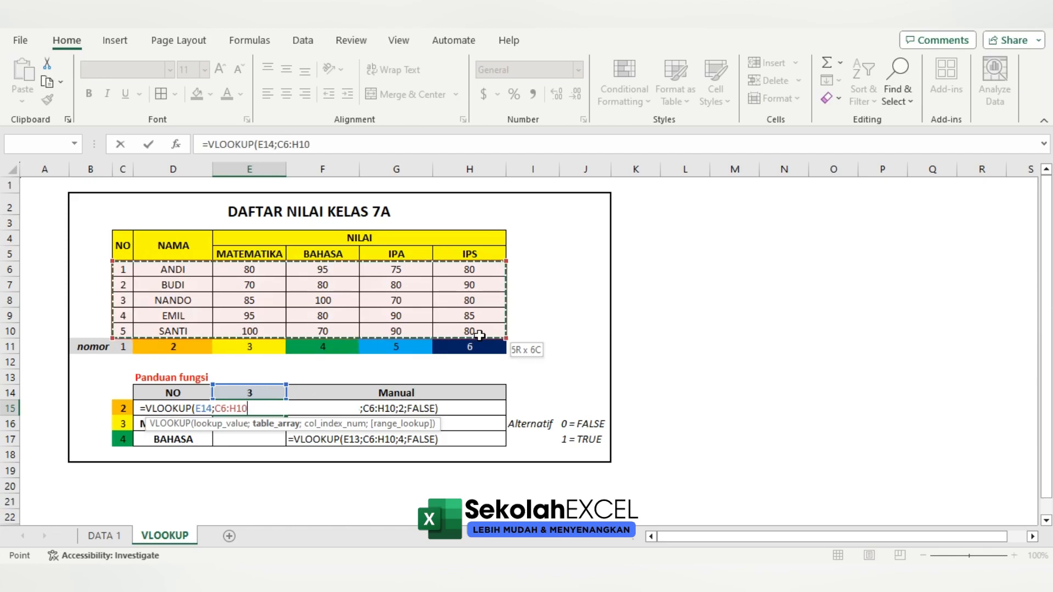
Complete the NAMA lookup in E15 with column index 2 and FALSE, giving =VLOOKUP(E14;C6:H10;2;FALSE)
text(;)
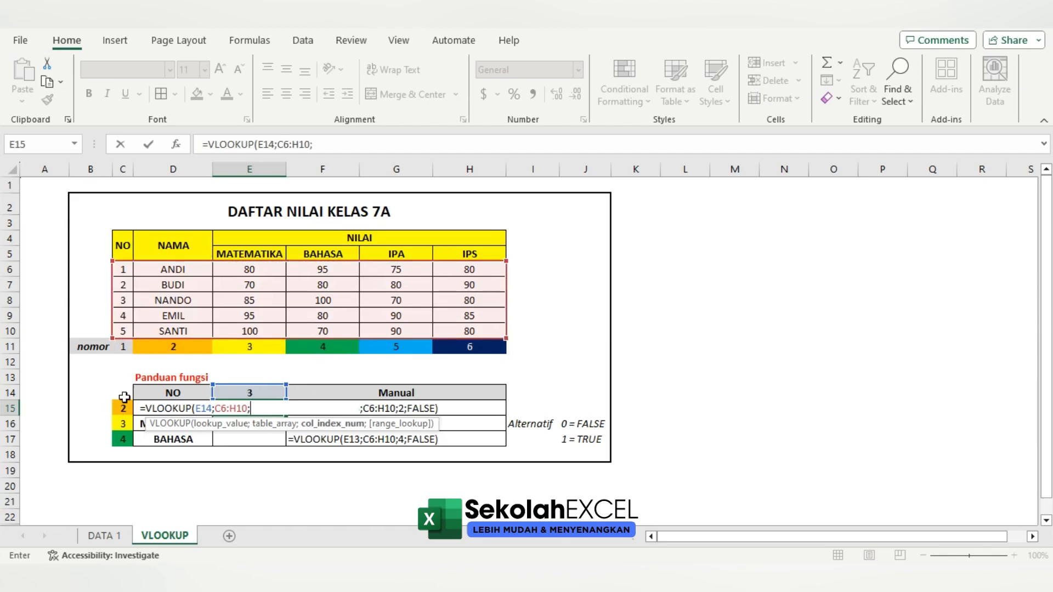
text(2;FALSE)
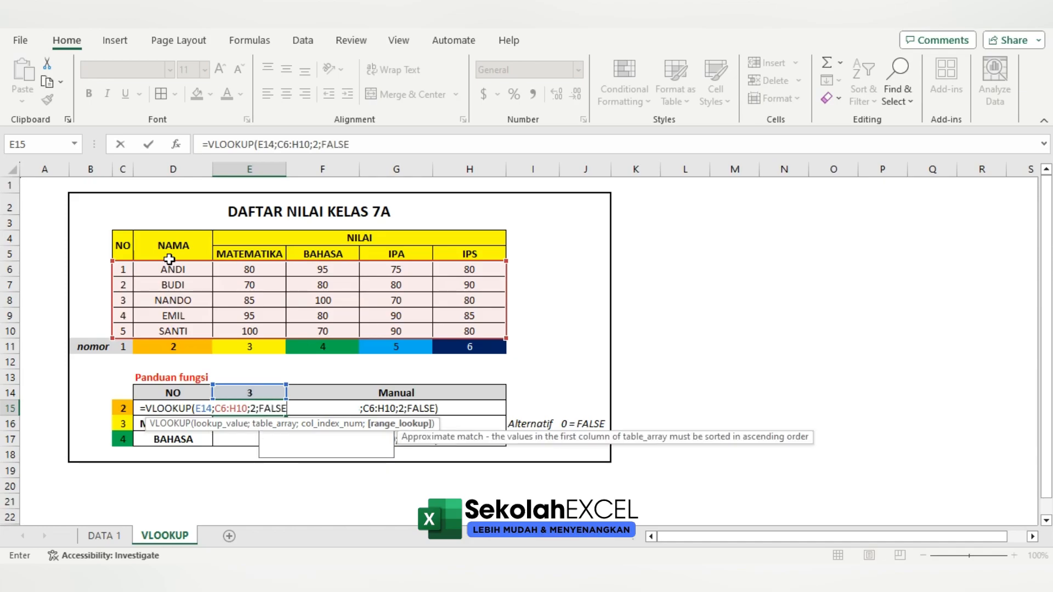
key(Return)
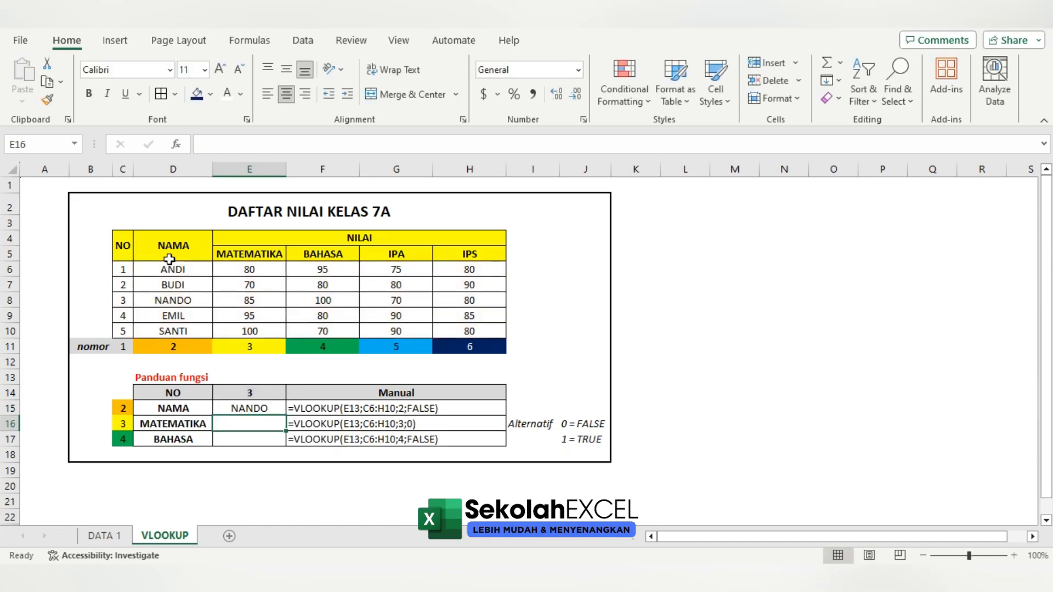
Enter =VLOOKUP(E14;C6:H10;3;0) in E16 to look up the MATEMATIKA score
text(=VLOOKUP()
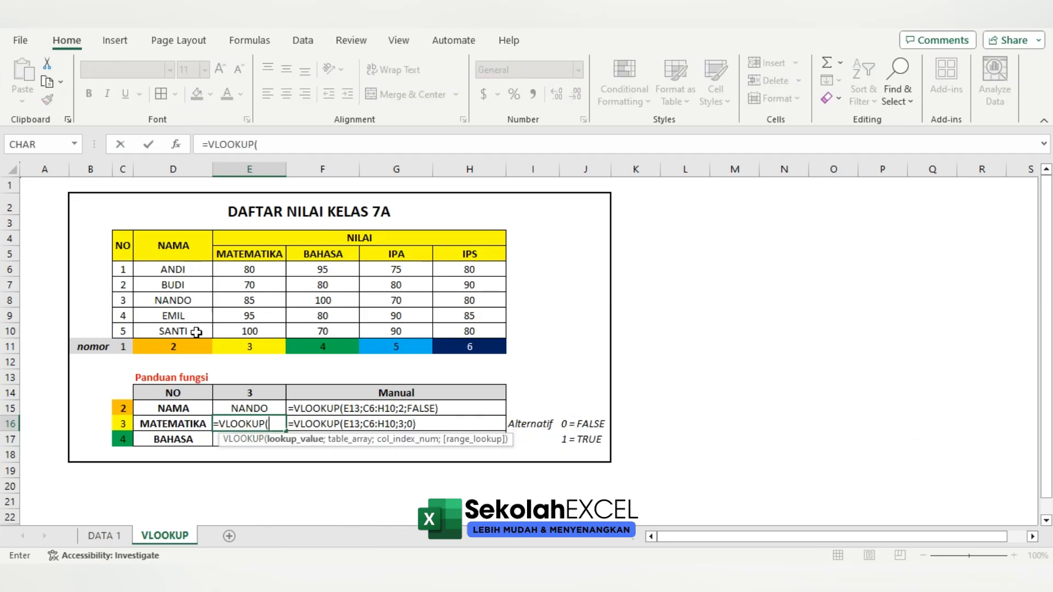
click(235, 393)
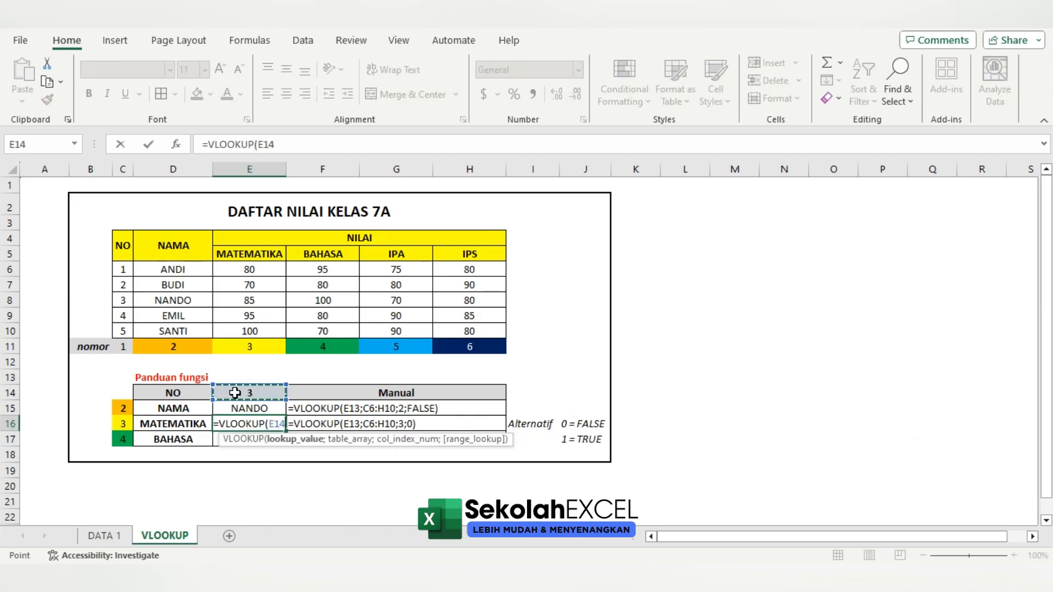
text(;)
drag(125, 269, 478, 335)
text(;)
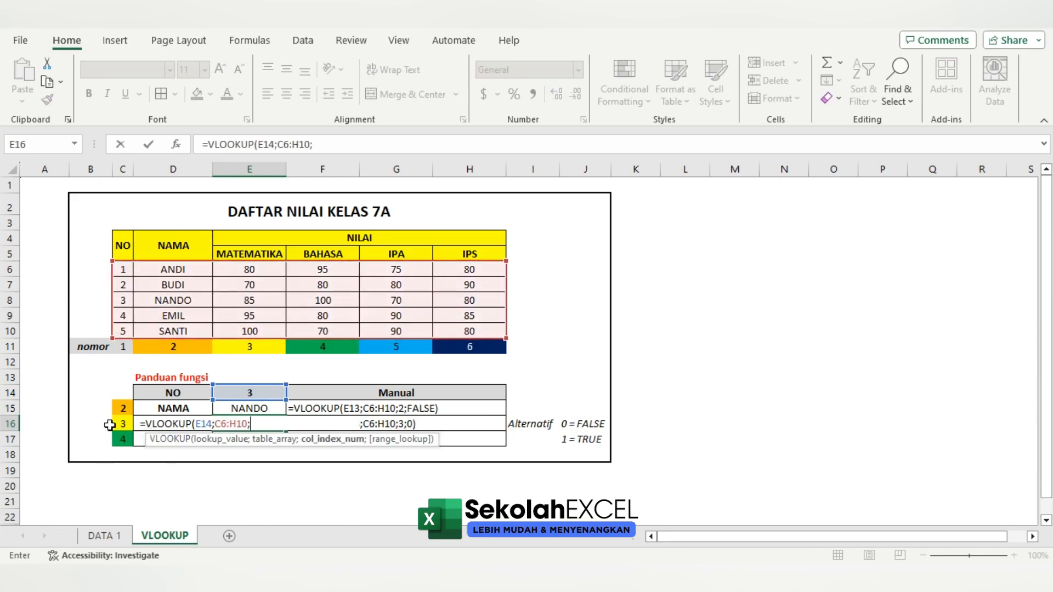
text(3;0)
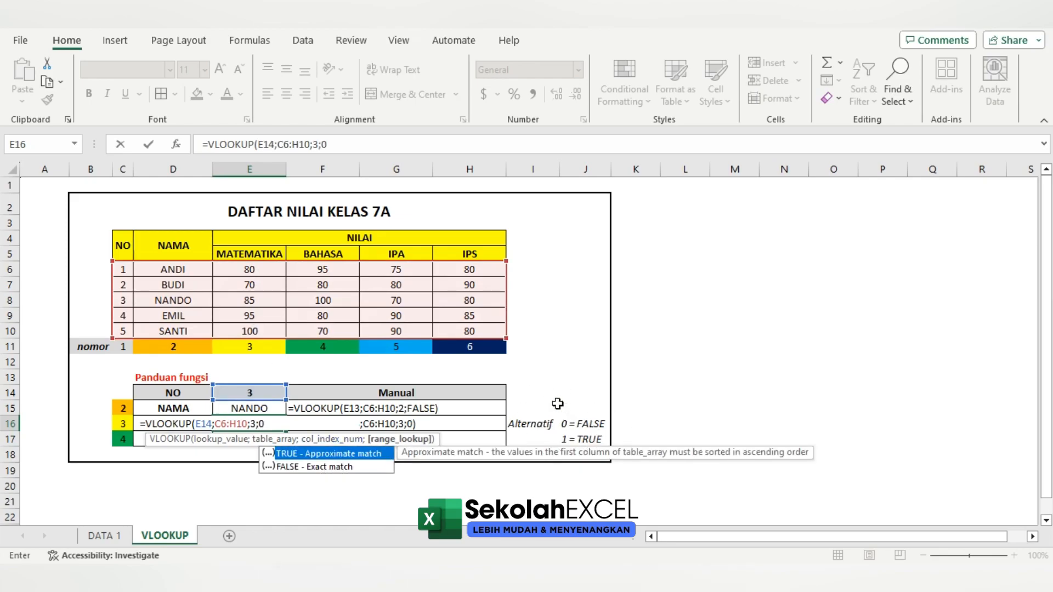
key(Return)
Enter =VLOOKUP(E14;C6:H10;4;FALSE) in E17 to look up the BAHASA score
text(=VLOOKUP()
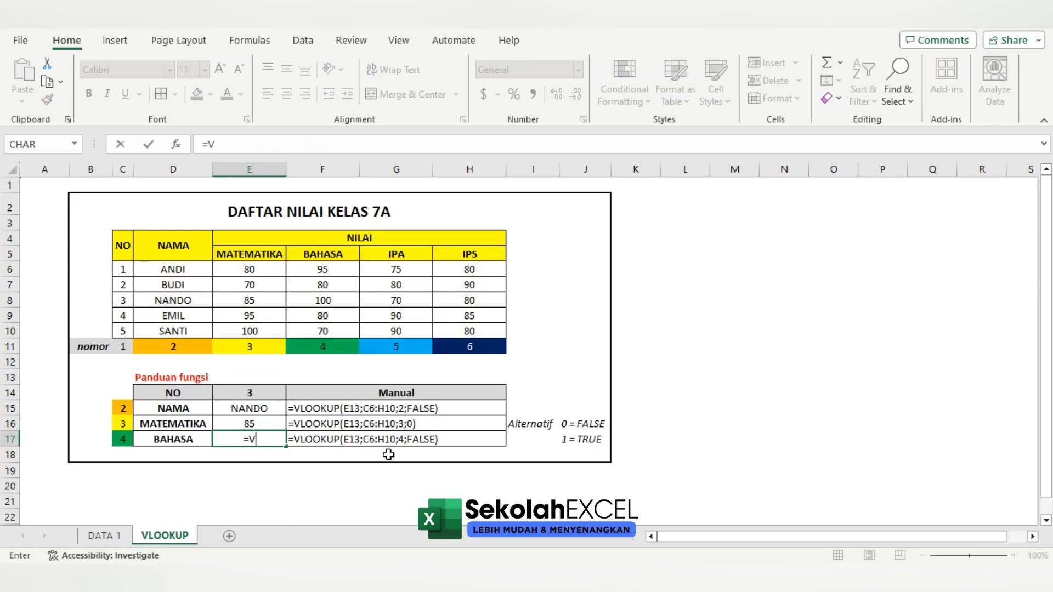
click(247, 385)
text(;)
drag(128, 270, 474, 327)
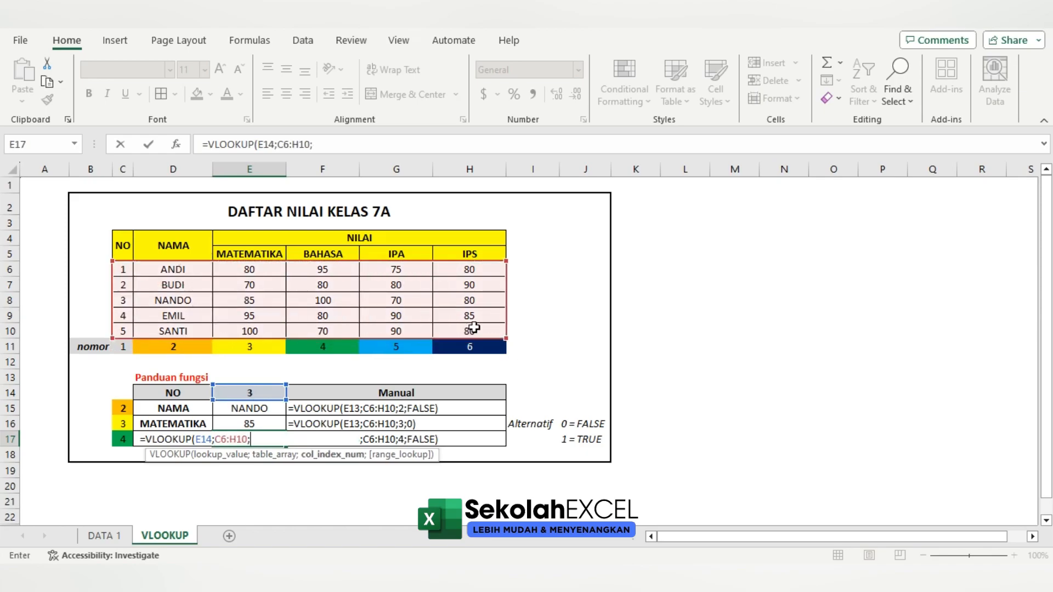
text(;4;FALSE)
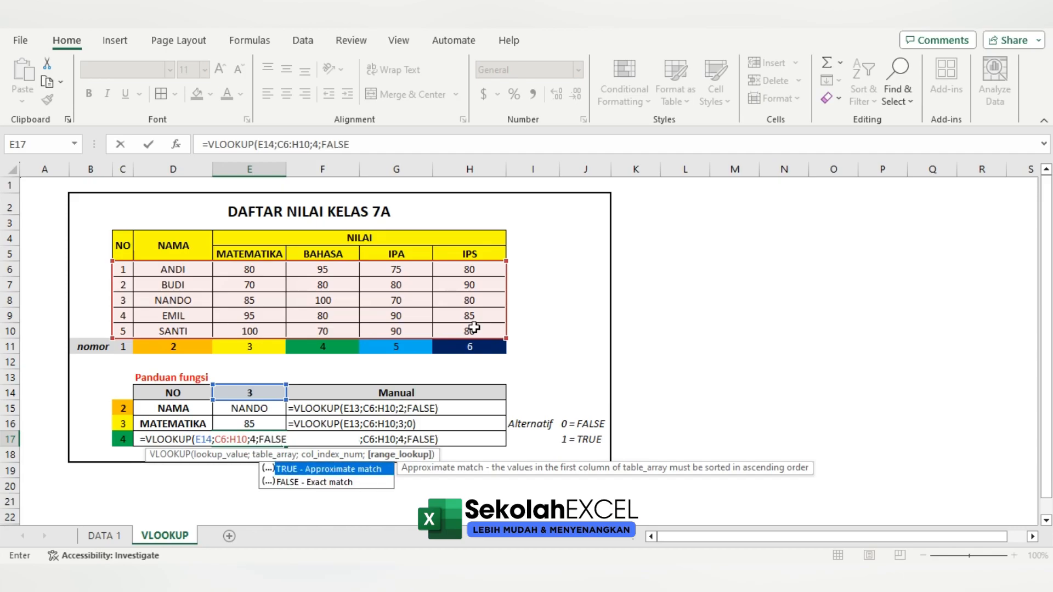
key(Return)
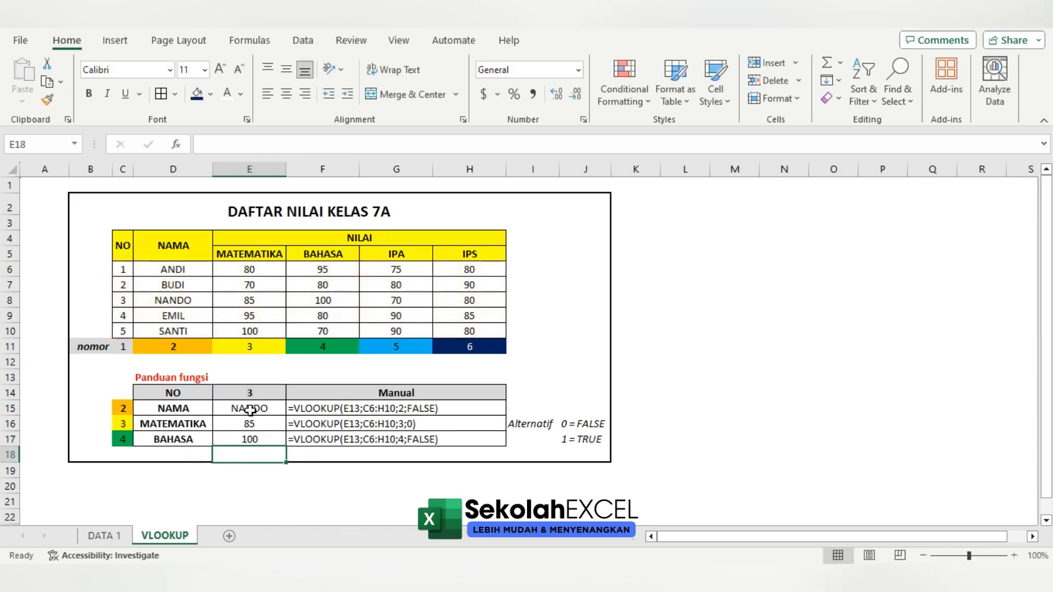
Test the lookup formulas by setting the NO value in E14 to 4 and after that to 5
click(260, 389)
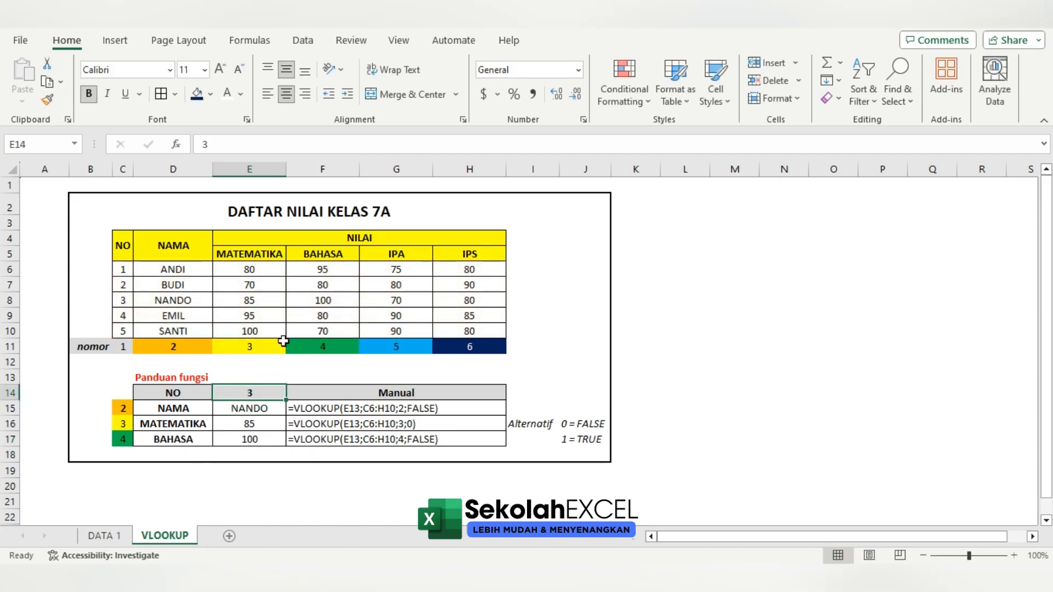
click(123, 316)
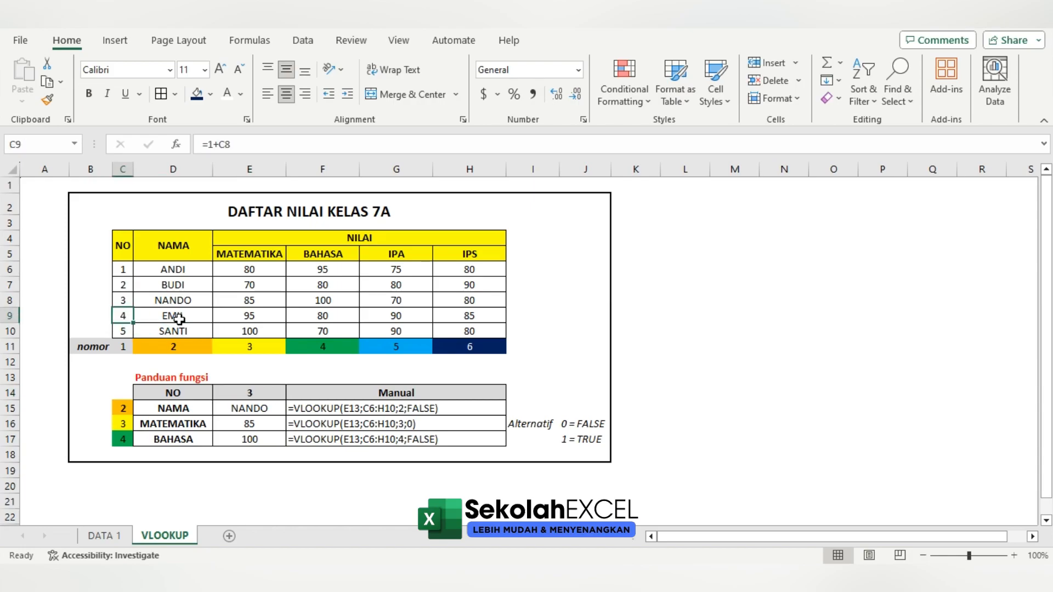
click(259, 392)
text(4)
click(337, 449)
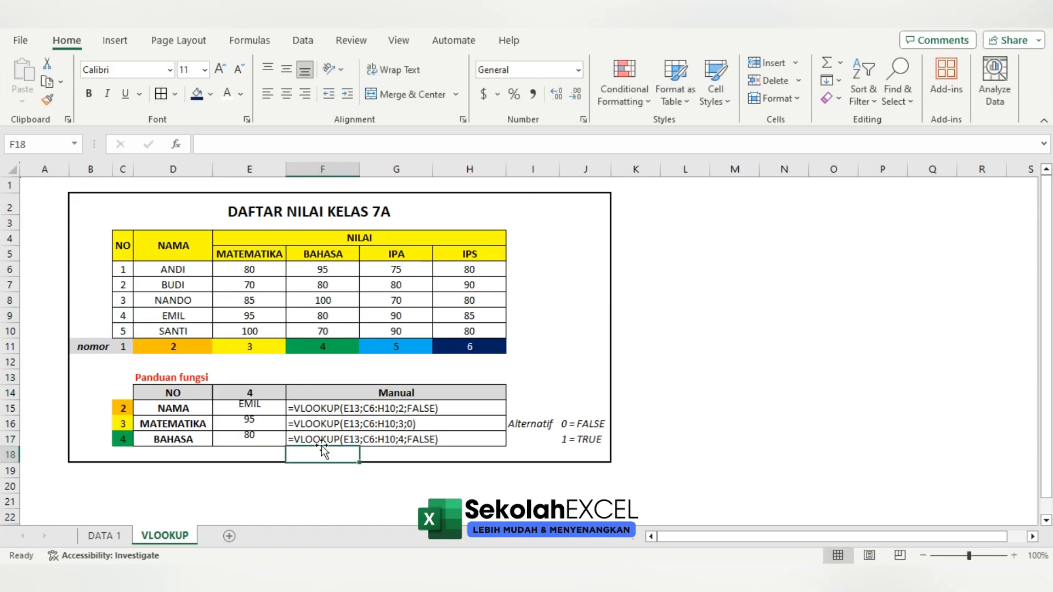
click(261, 393)
text(5)
click(442, 426)
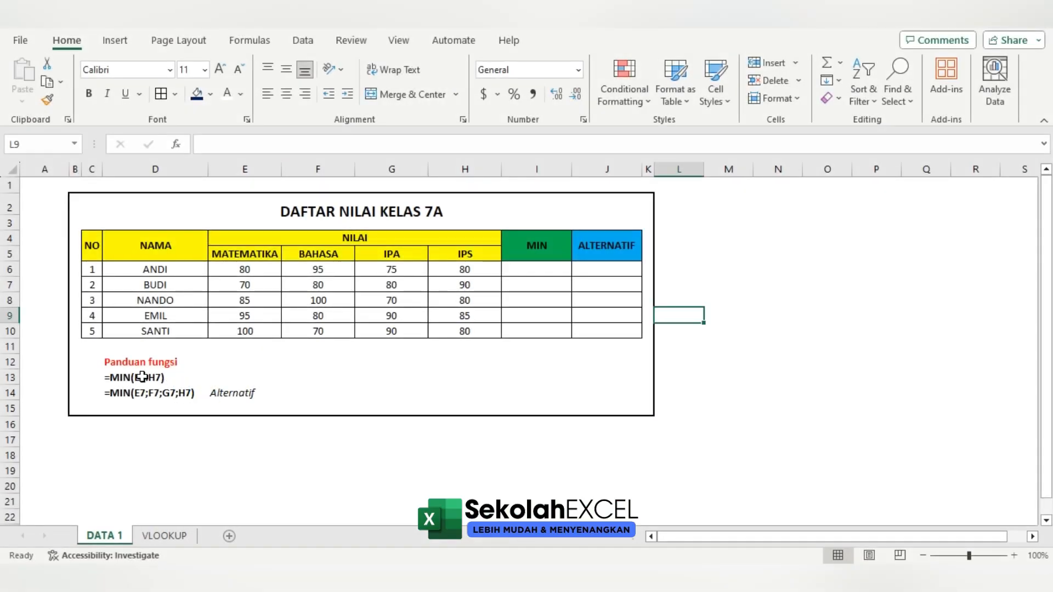
Calculate the lowest scores in the MIN column with =MIN(E6:H6) in I6, filled down to I10
click(168, 377)
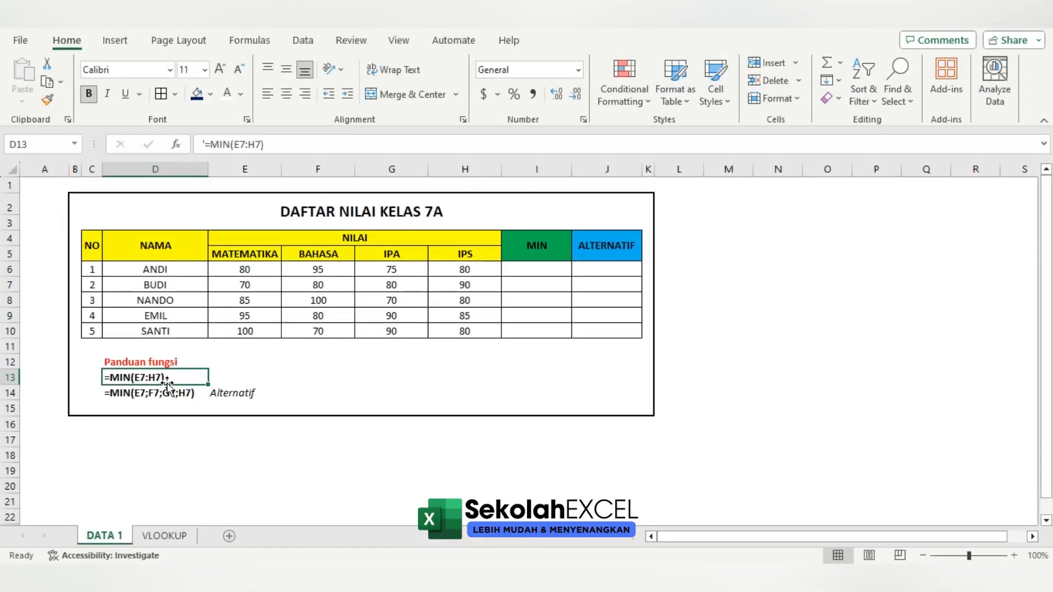
click(513, 267)
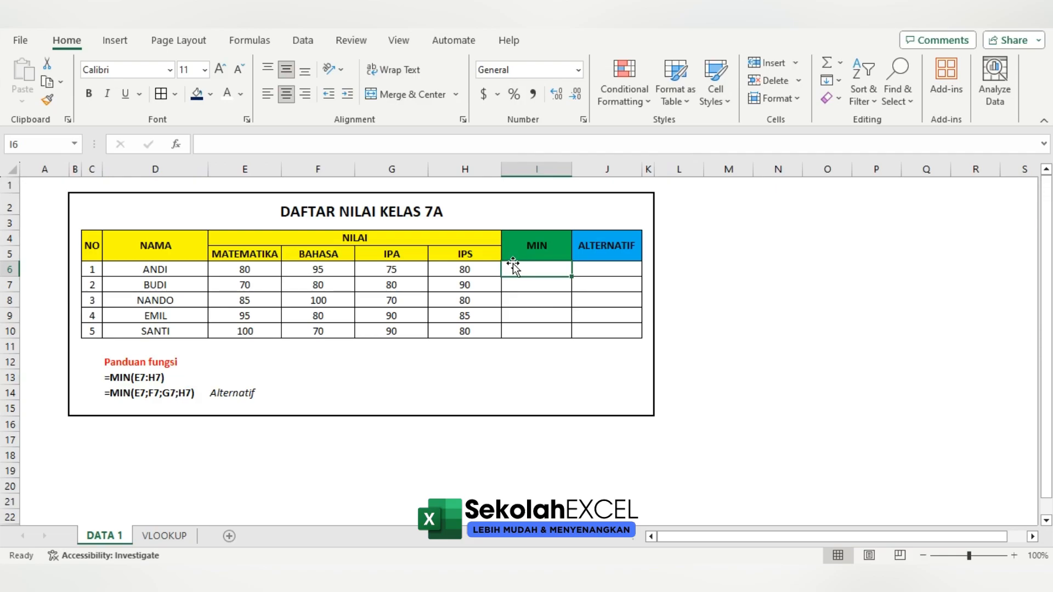
text(=)
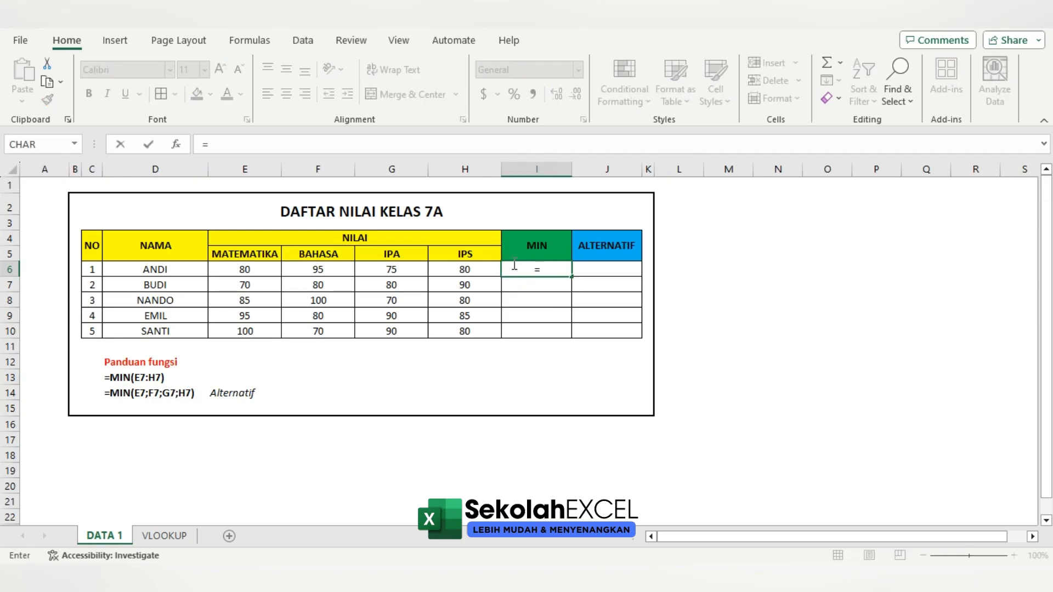
text(MIN()
key(Left)
key(Left)
key(Left)
key(Left)
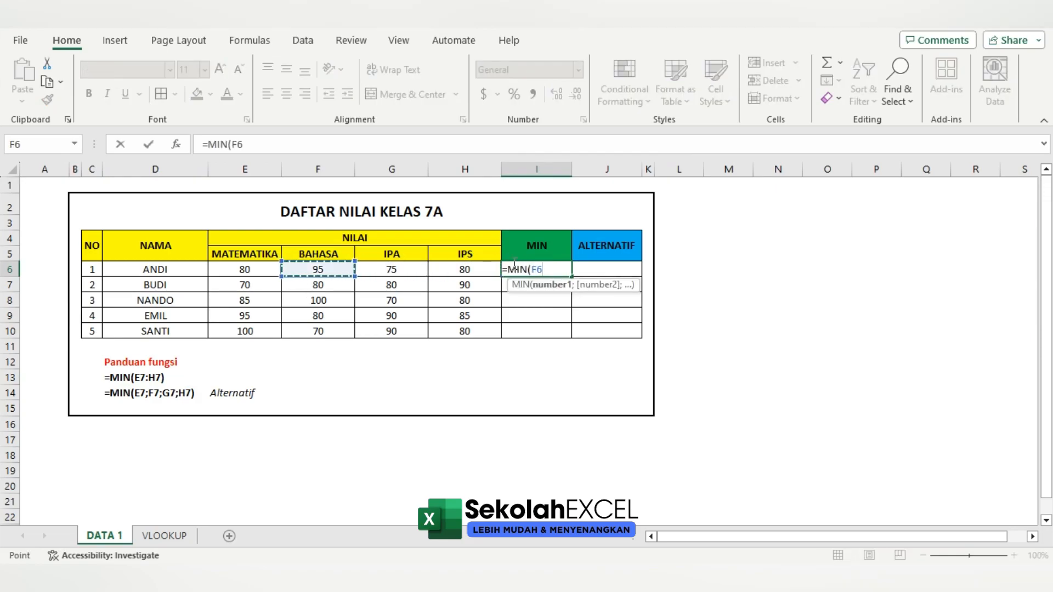
key(shift+Right)
key(shift+Right)
key(shift+Right)
key(Return)
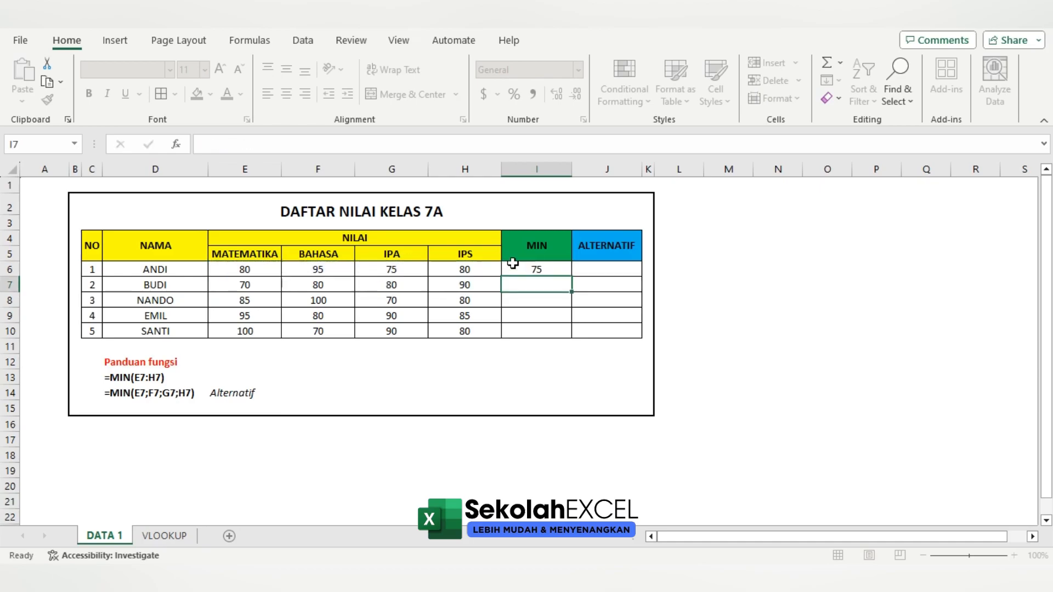
click(542, 267)
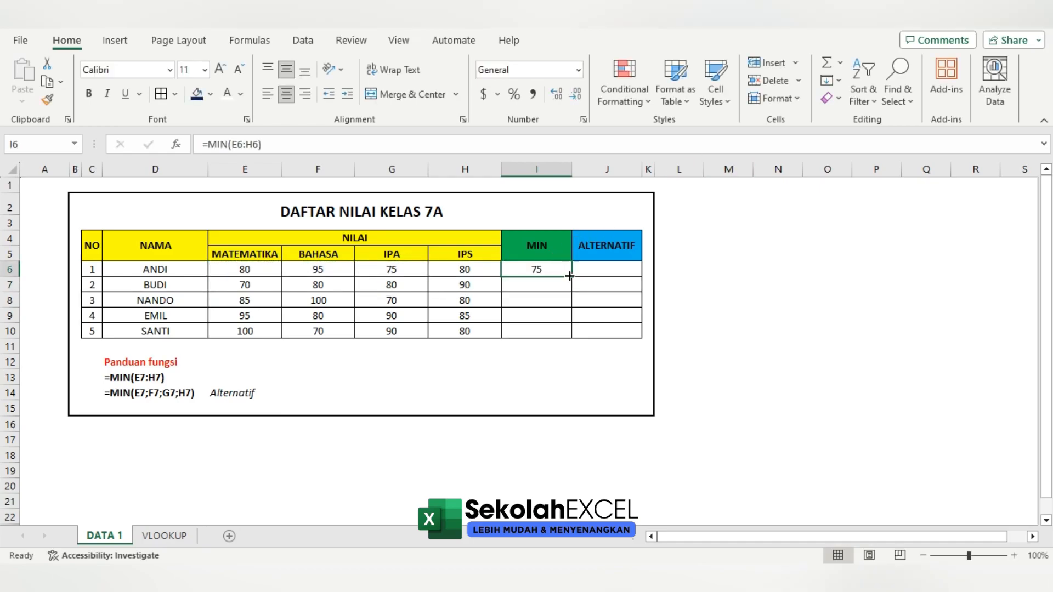
drag(569, 275, 570, 332)
Check the cell references of the copied formulas in the MIN column and look at the alternative syntax example in row 14
click(543, 301)
double_click(542, 301)
double_click(545, 315)
double_click(550, 328)
key(Escape)
click(545, 284)
double_click(546, 285)
key(Escape)
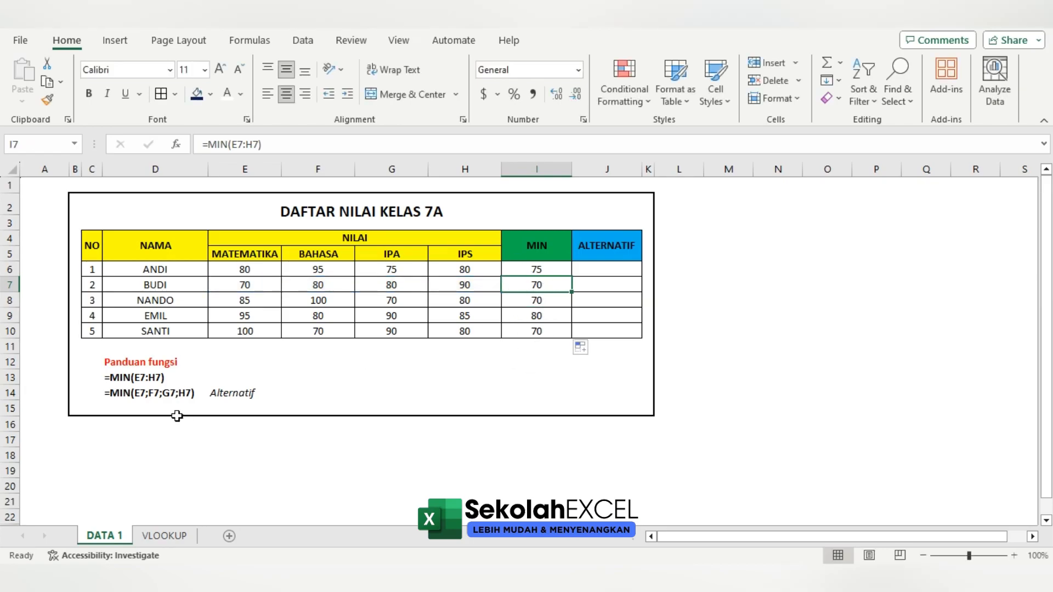
click(136, 400)
drag(138, 401, 228, 402)
click(329, 398)
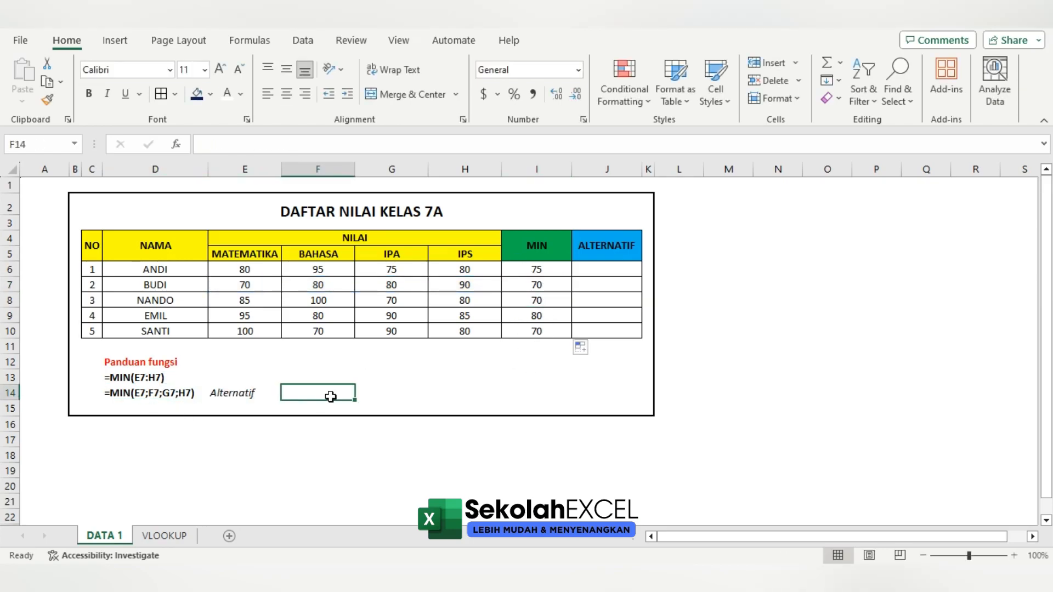
Calculate the lowest scores in the ALTERNATIF column with =MIN(E6;F6;G6;H6) in J6, filled down to J10
click(622, 277)
text(=MIN()
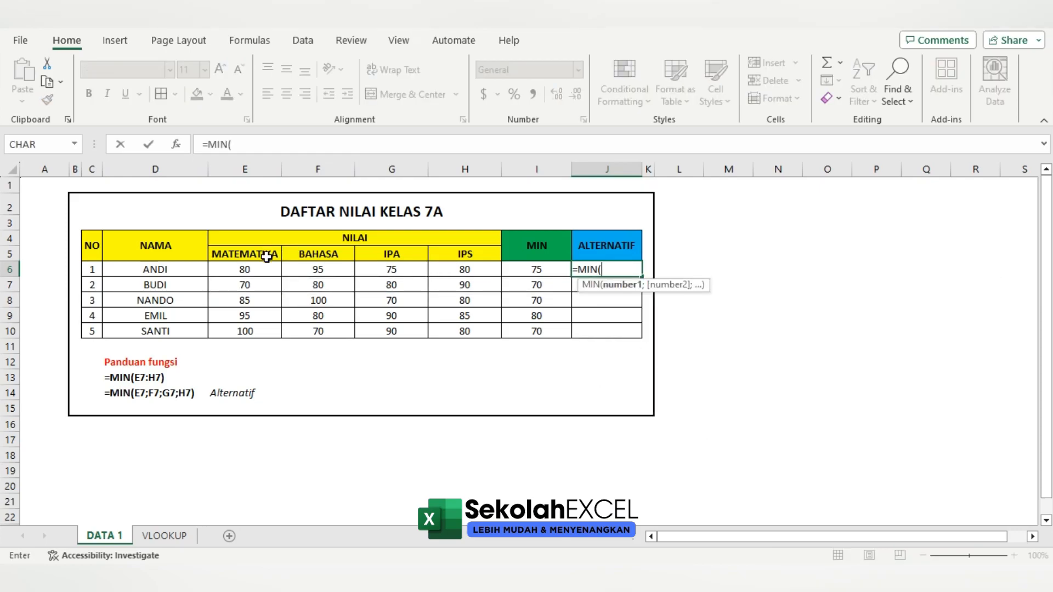
click(264, 269)
text(;)
click(312, 270)
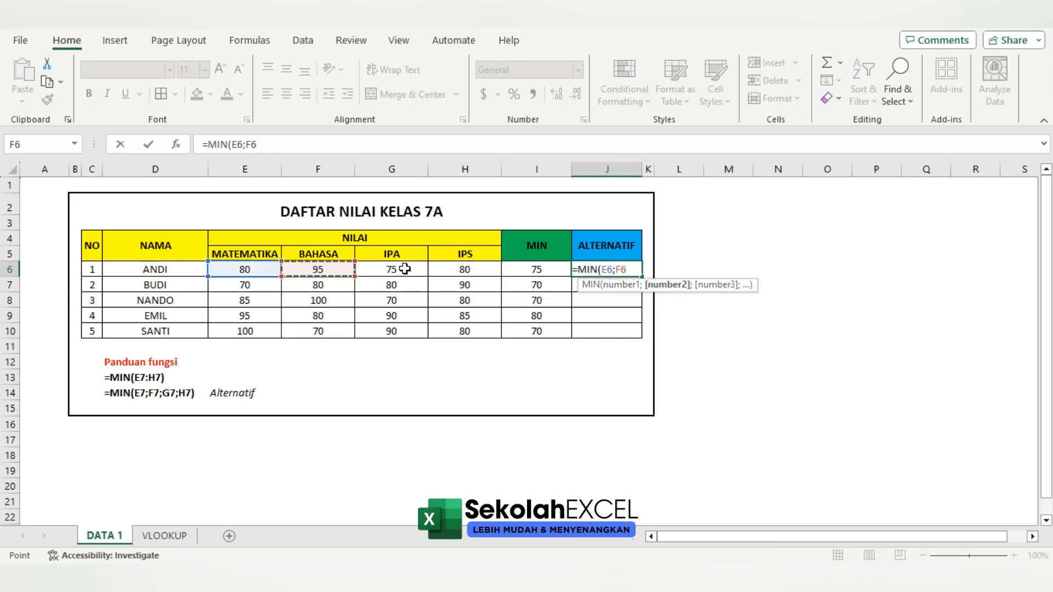
text(;)
click(404, 268)
text(;)
click(465, 269)
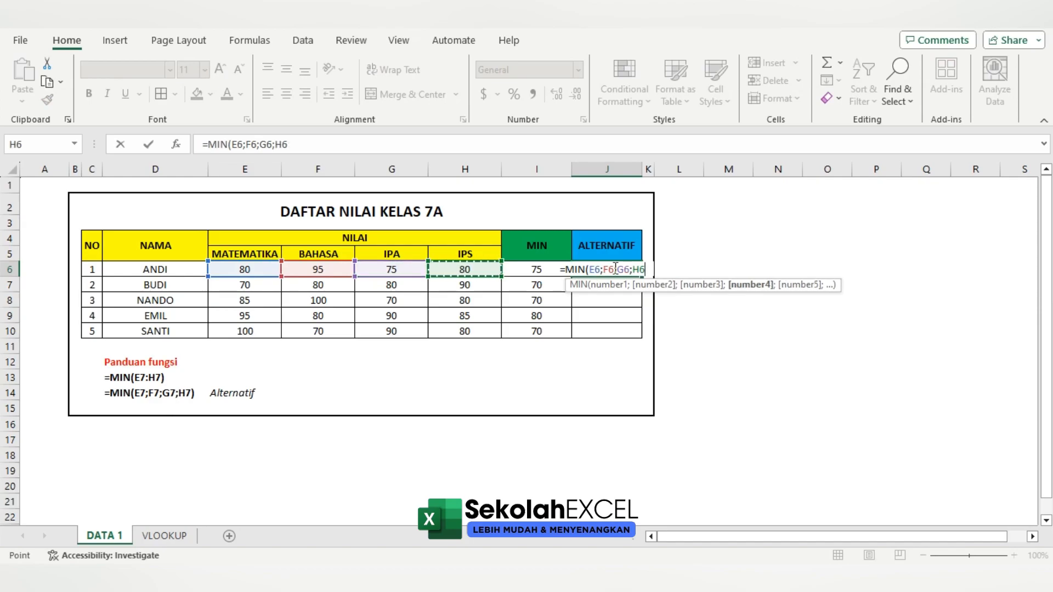
key(ctrl+Return)
double_click(642, 277)
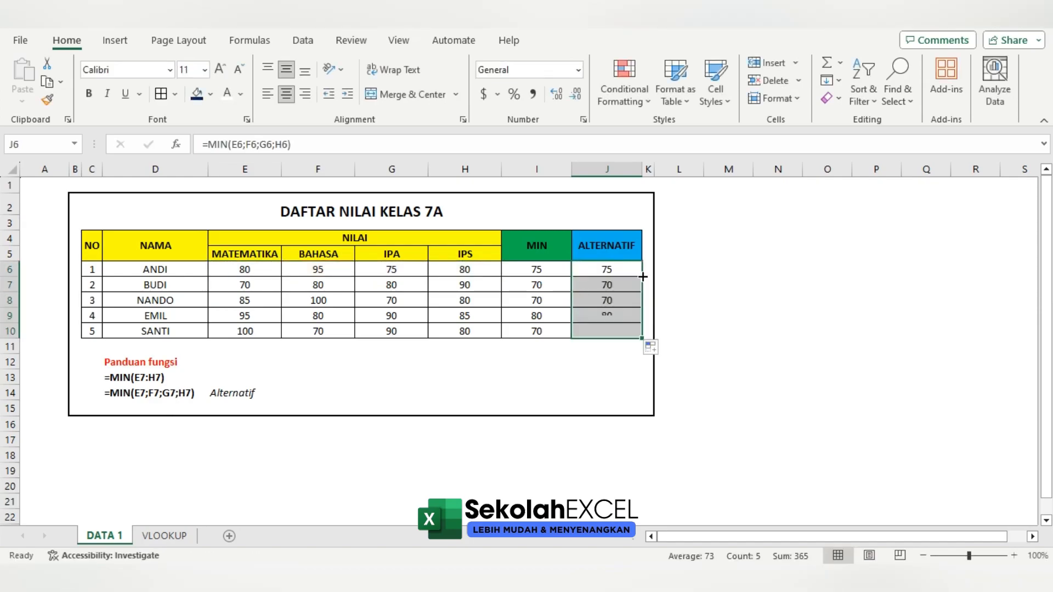
Inspect the cell references in each copied ALTERNATIF formula from J7 to J10
click(607, 289)
key(F2)
key(Escape)
click(633, 301)
key(F2)
key(Escape)
click(629, 313)
key(F2)
key(Escape)
click(623, 332)
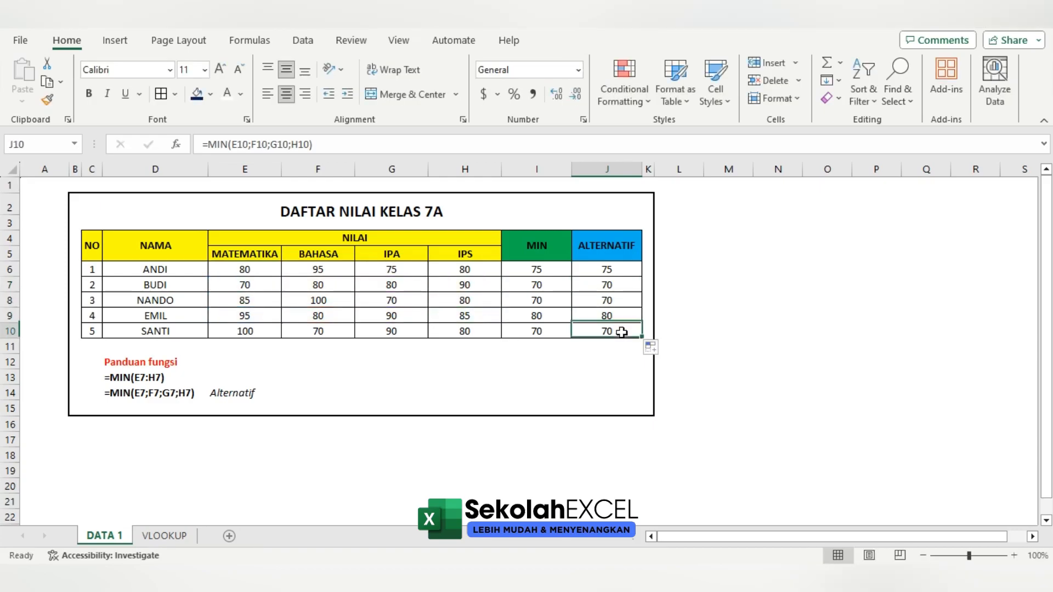
key(F2)
key(Escape)
Compare the MIN and ALTERNATIF results row by row and review both formulas in row 7
click(545, 271)
click(586, 270)
click(549, 297)
click(573, 301)
click(535, 315)
click(599, 314)
click(515, 328)
click(592, 332)
click(516, 288)
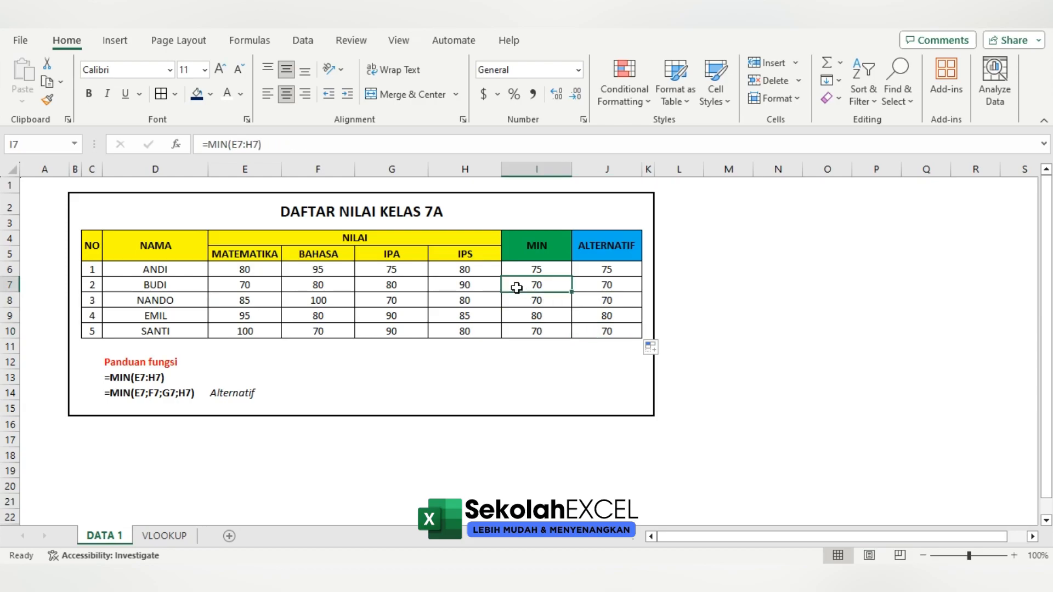
double_click(550, 291)
key(Escape)
click(613, 286)
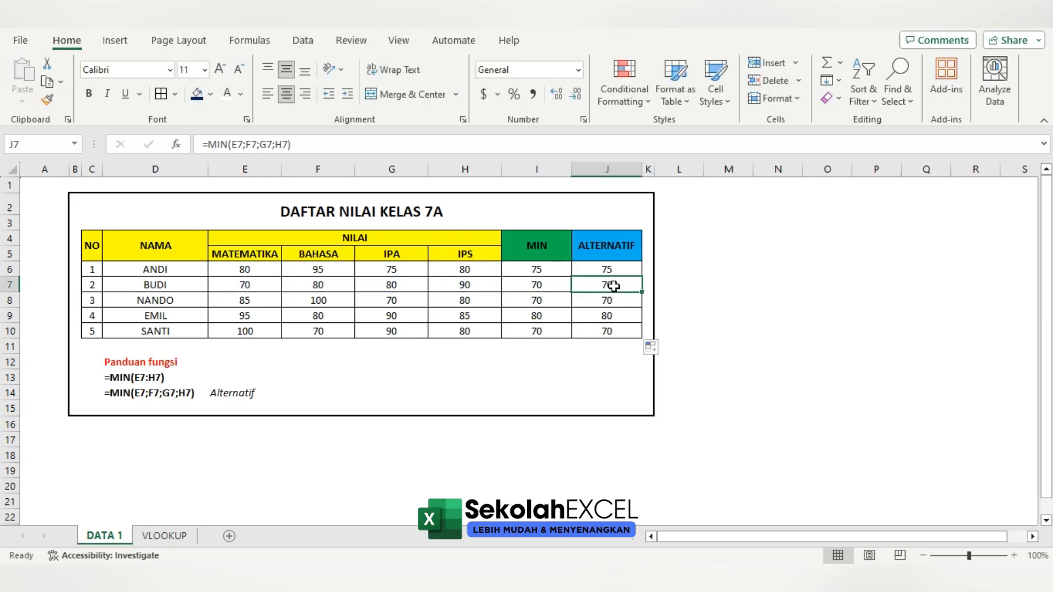
double_click(613, 286)
key(Escape)
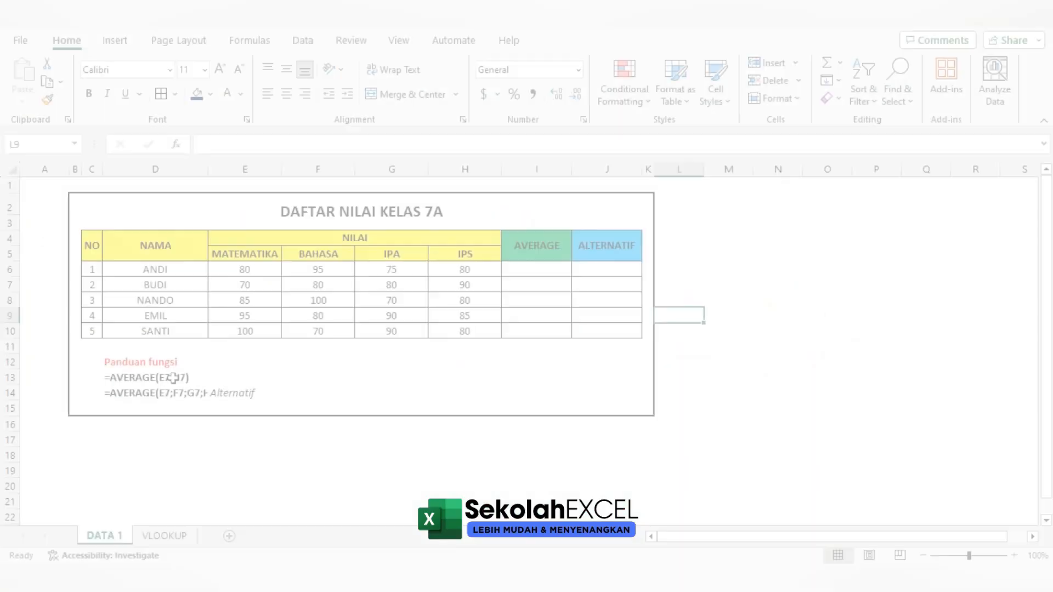
Calculate the average scores in the AVERAGE column with =AVERAGE(E6:H6) in I6, filled down to I10
click(196, 377)
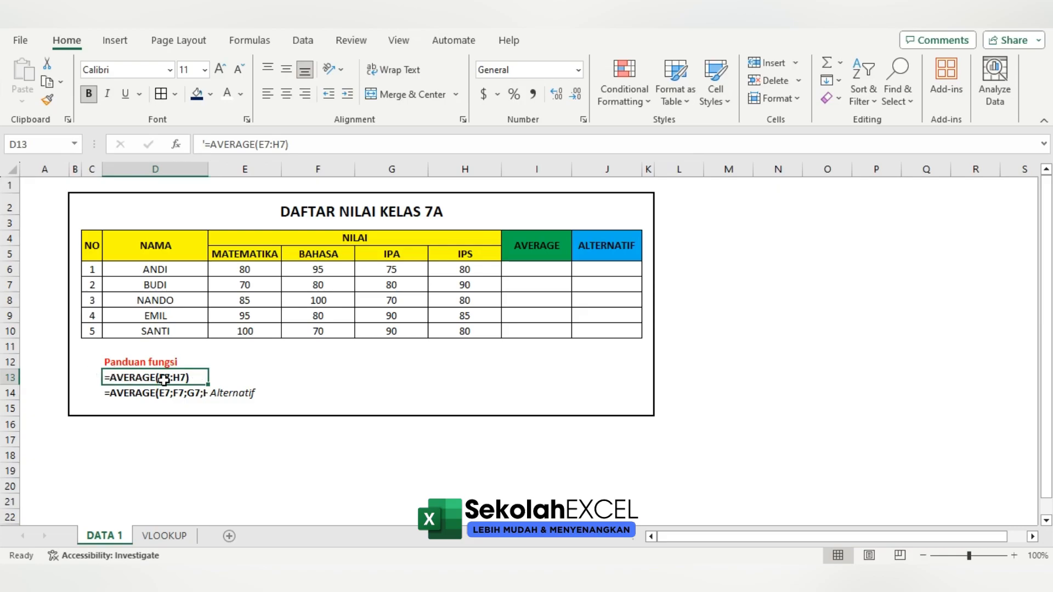
click(541, 269)
text(=)
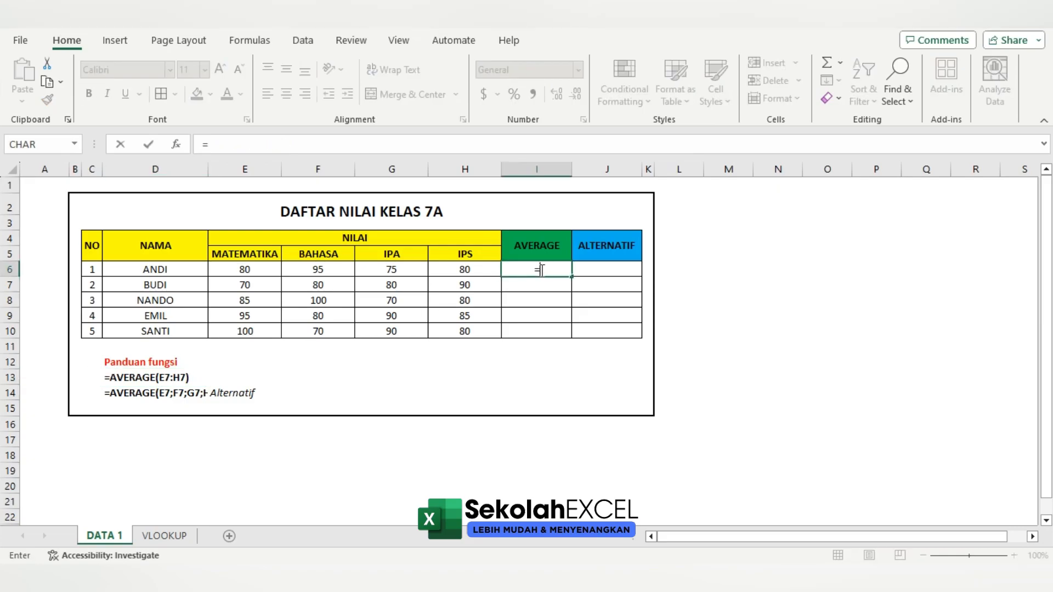
text(AVERA)
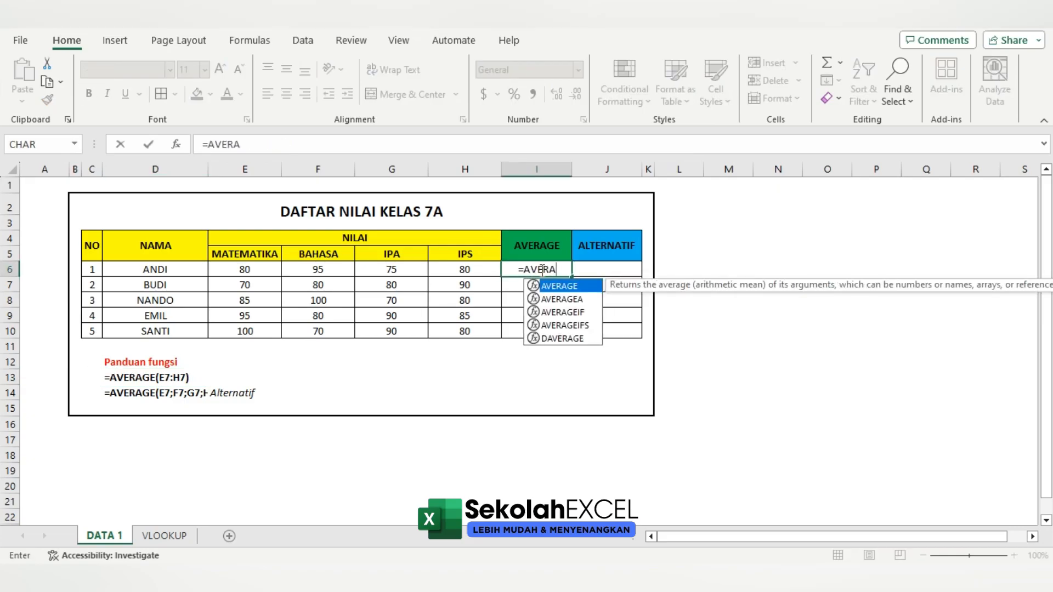
key(Tab)
key(Left)
key(Left)
key(Left)
key(Left)
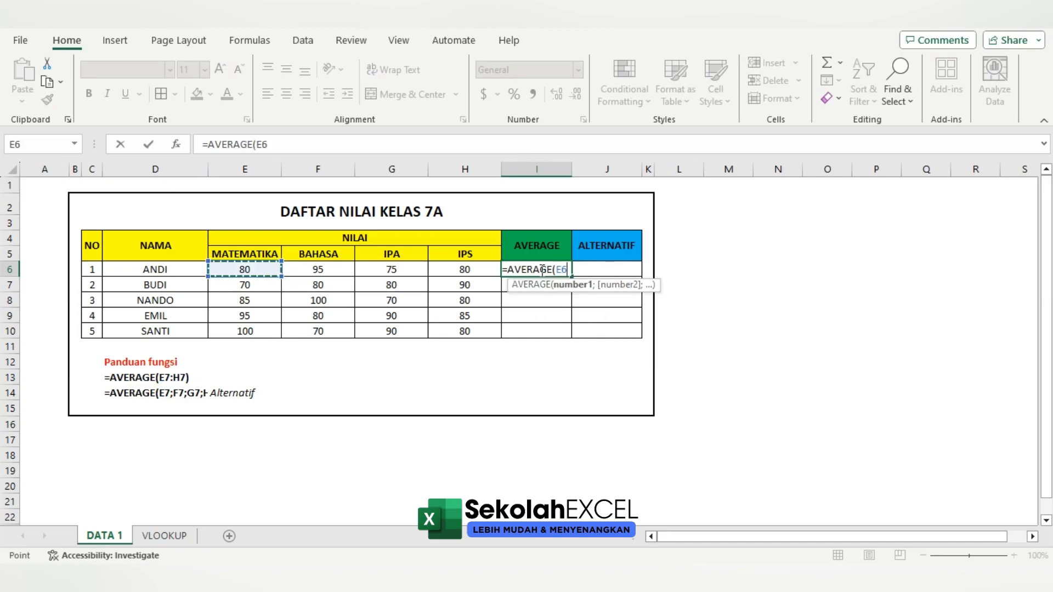
key(shift+Right)
key(shift+Right)
key(shift+Right)
key(Return)
click(536, 268)
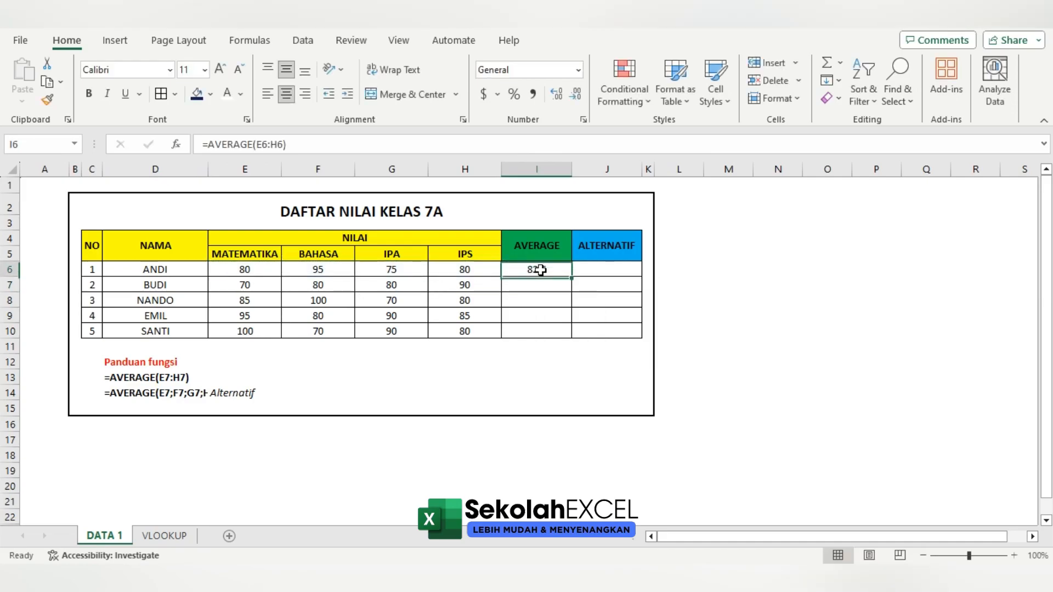
double_click(572, 278)
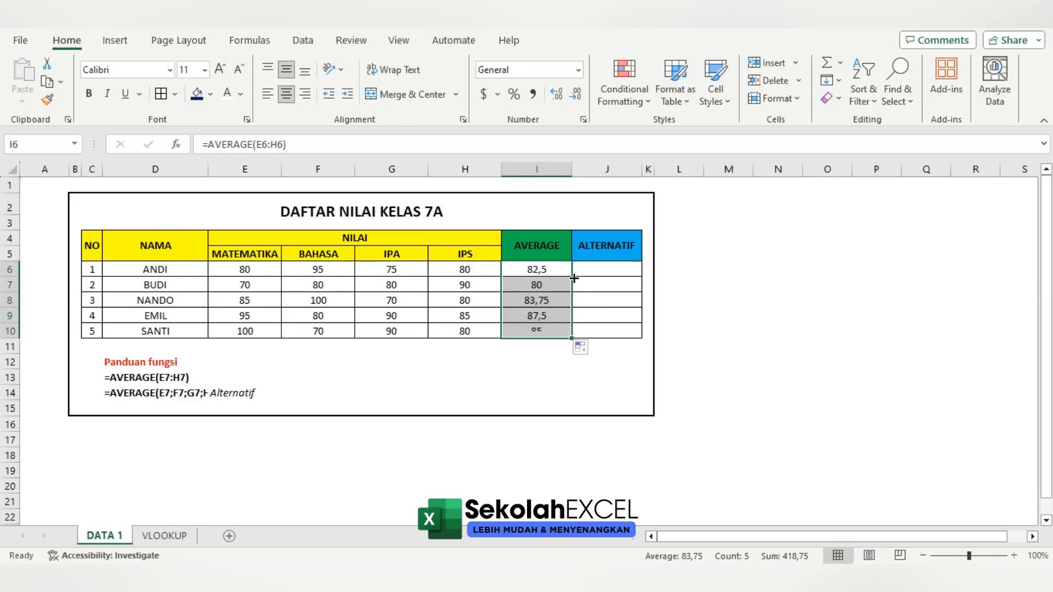
Inspect the cell references of the copied AVERAGE formulas from I7 to I10 and look at the alternative syntax example in row 14
click(541, 286)
double_click(541, 285)
click(541, 299)
double_click(546, 300)
click(542, 315)
double_click(543, 316)
key(Escape)
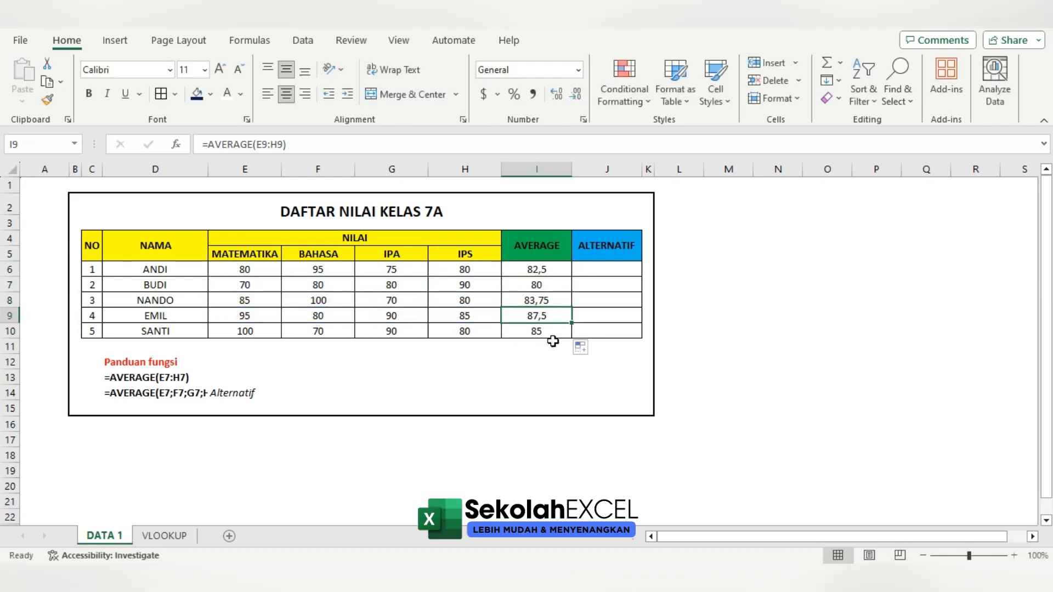
click(548, 334)
double_click(548, 334)
key(Escape)
drag(163, 396, 230, 394)
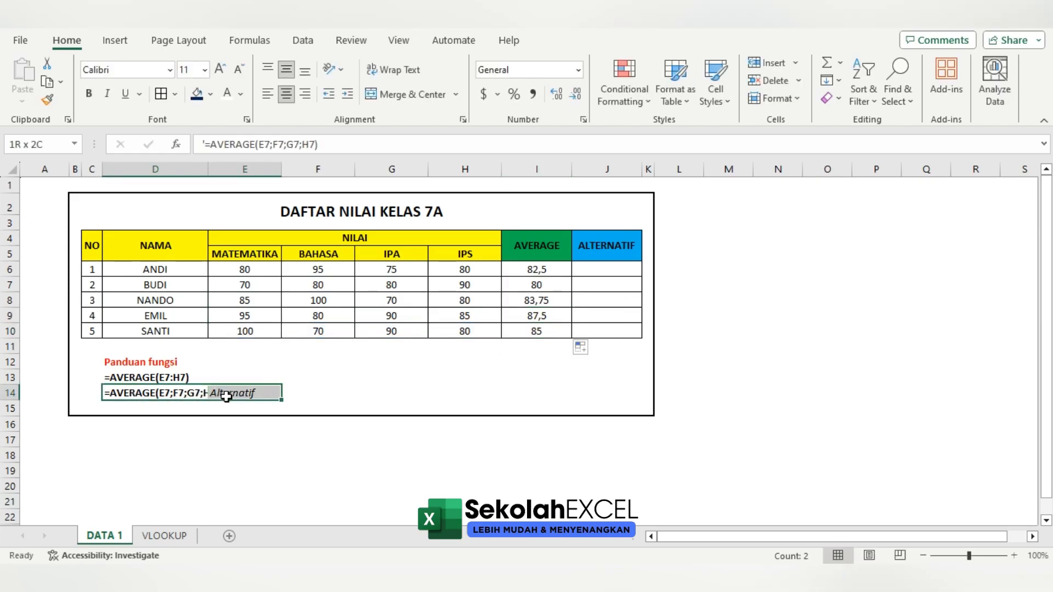
click(391, 393)
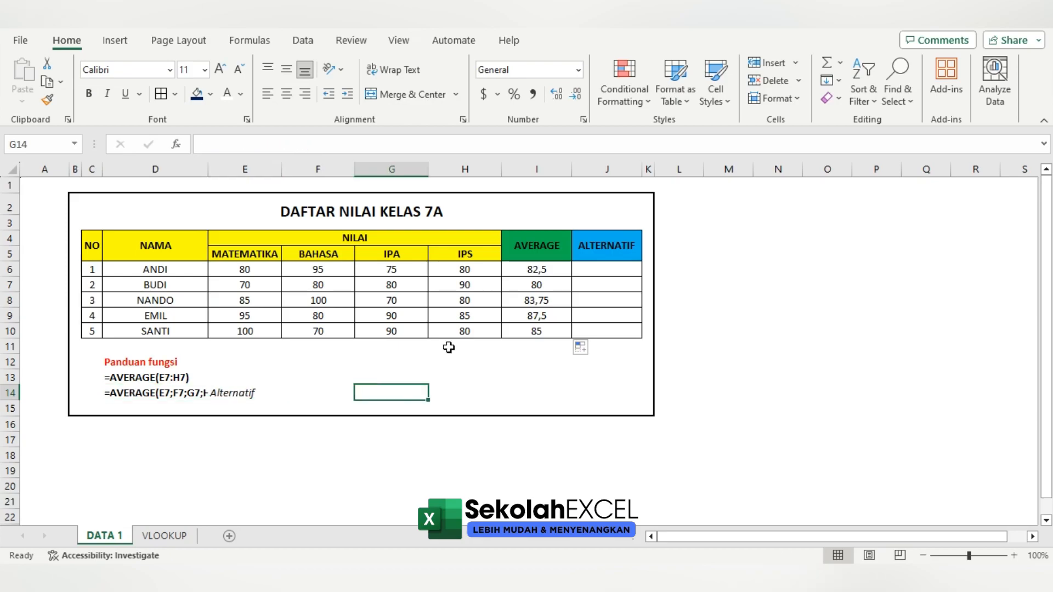
Calculate the averages in the ALTERNATIF column with =AVERAGE(E6;F6;G6;H6) in J6, filled down to J10
click(623, 271)
text(=AVRE)
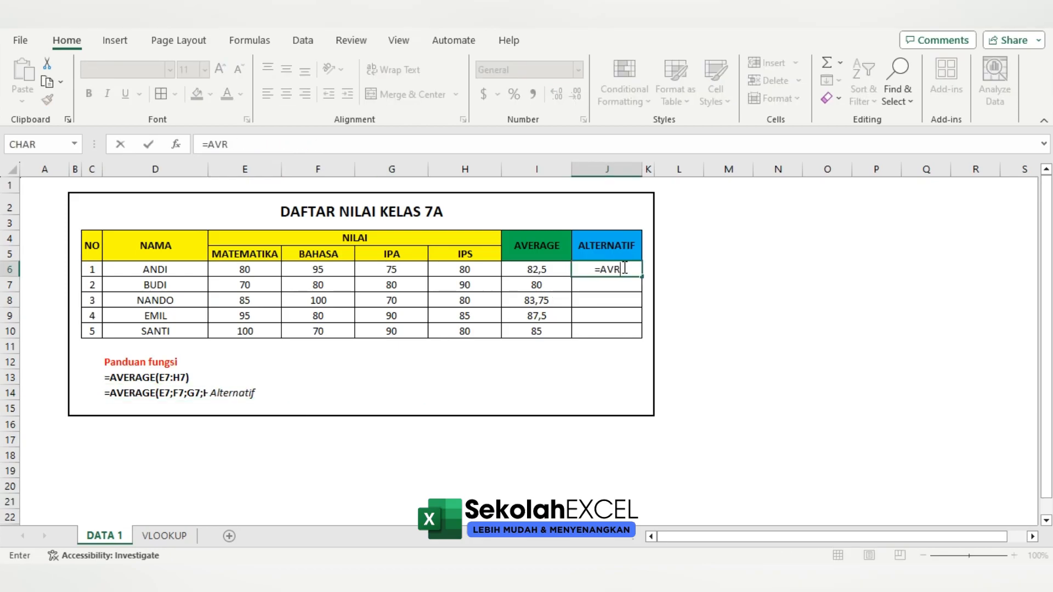
key(BackSpace)
text(ER)
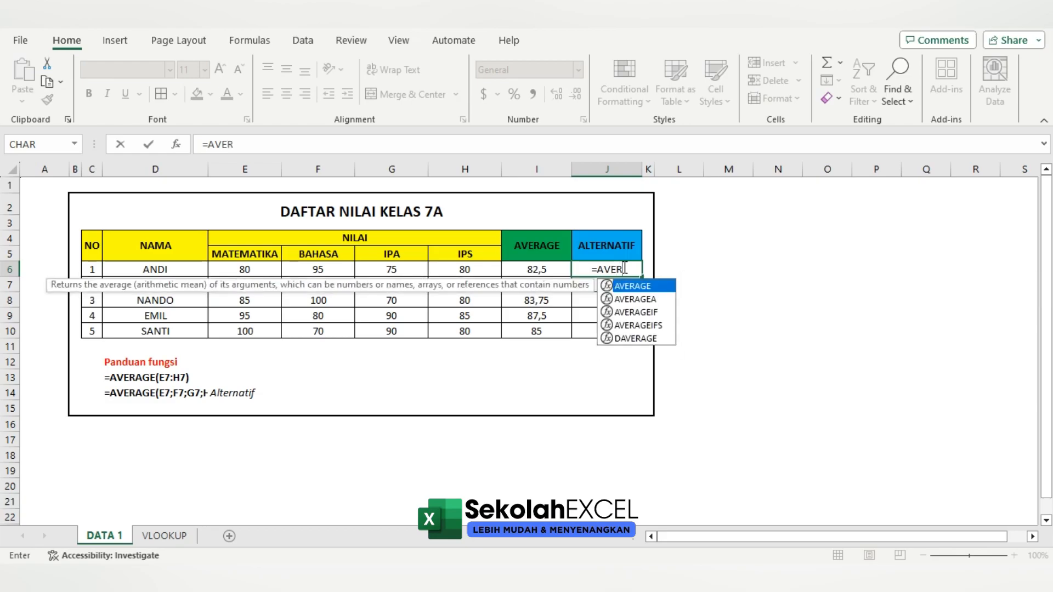
key(Tab)
click(242, 270)
text(;)
click(342, 269)
text(;)
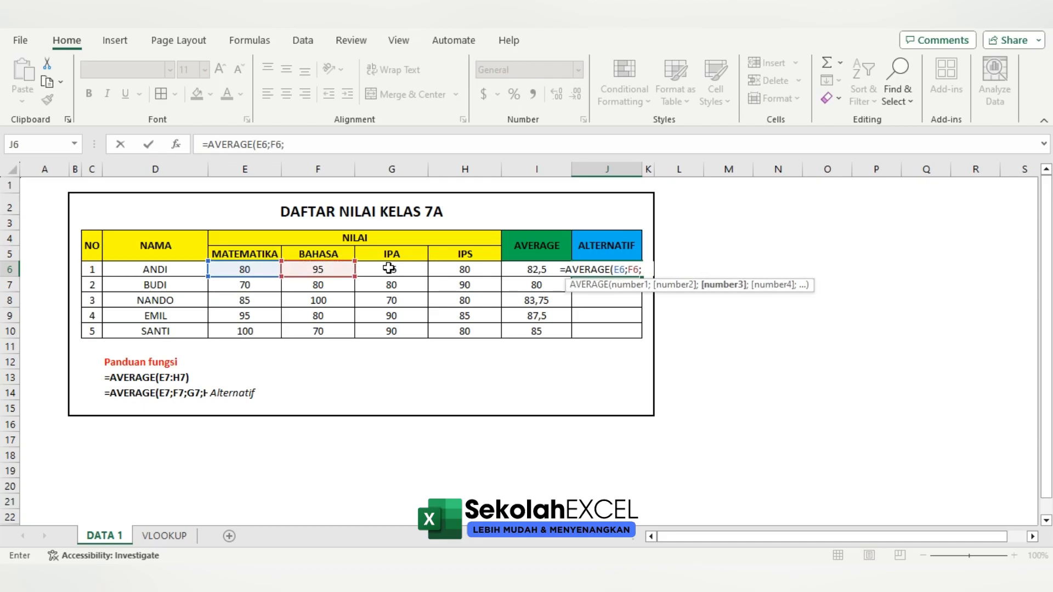
click(391, 270)
text(;)
click(464, 269)
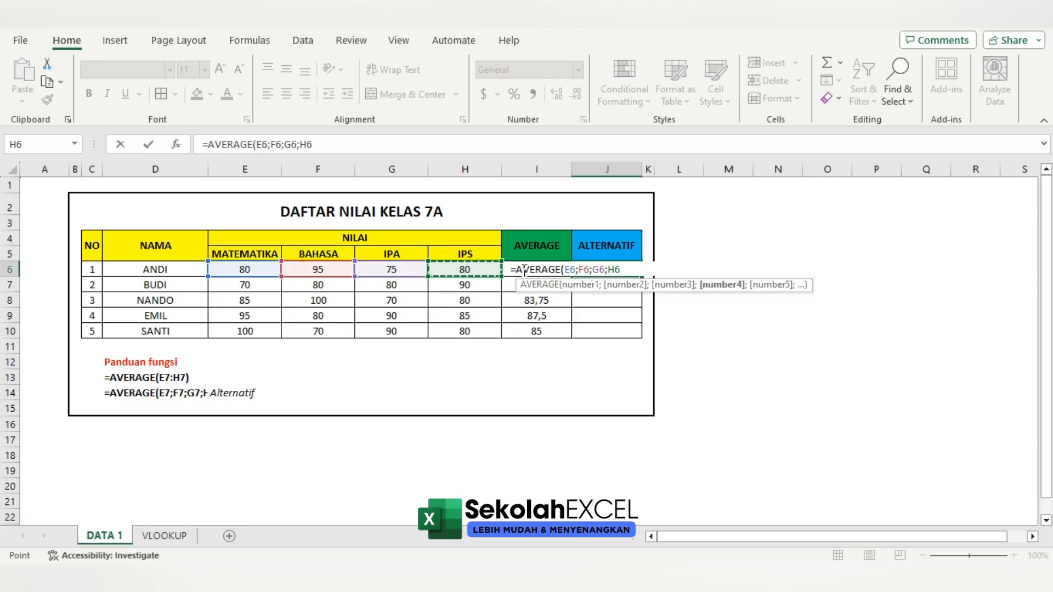
key(Return)
click(608, 270)
drag(641, 278, 641, 331)
Inspect the cell references in each copied AVERAGE formula of the ALTERNATIF column from J7 to J10
click(607, 284)
double_click(616, 284)
key(Escape)
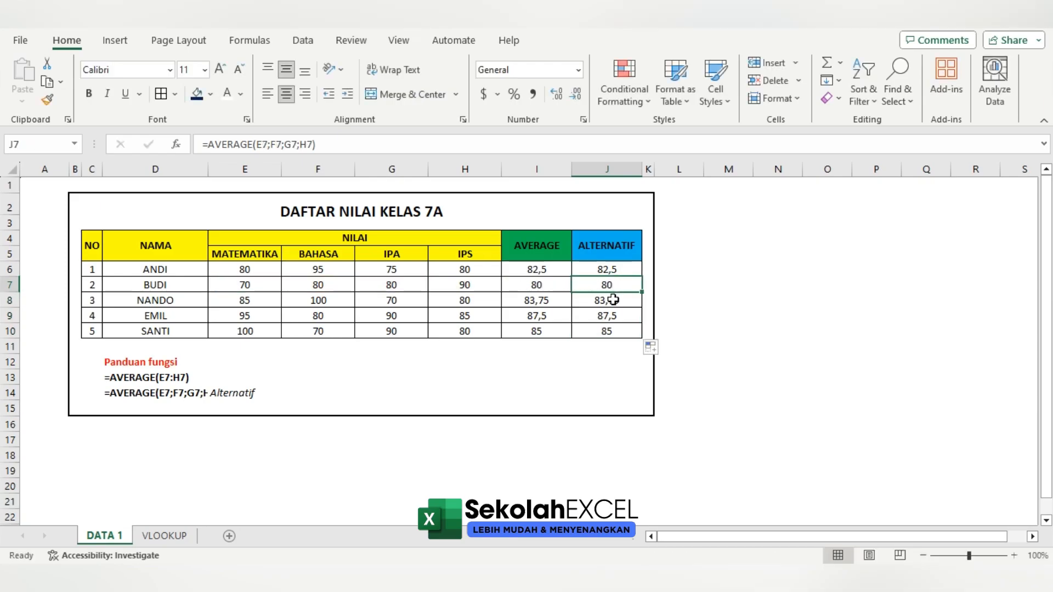
double_click(614, 299)
key(Escape)
click(612, 312)
double_click(612, 312)
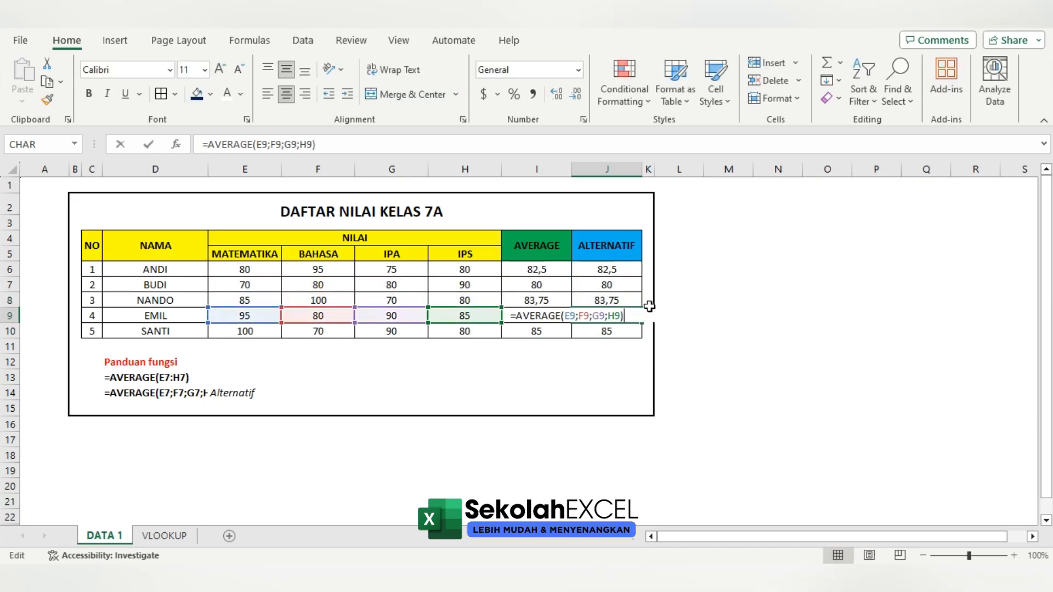
key(Escape)
double_click(615, 331)
key(Escape)
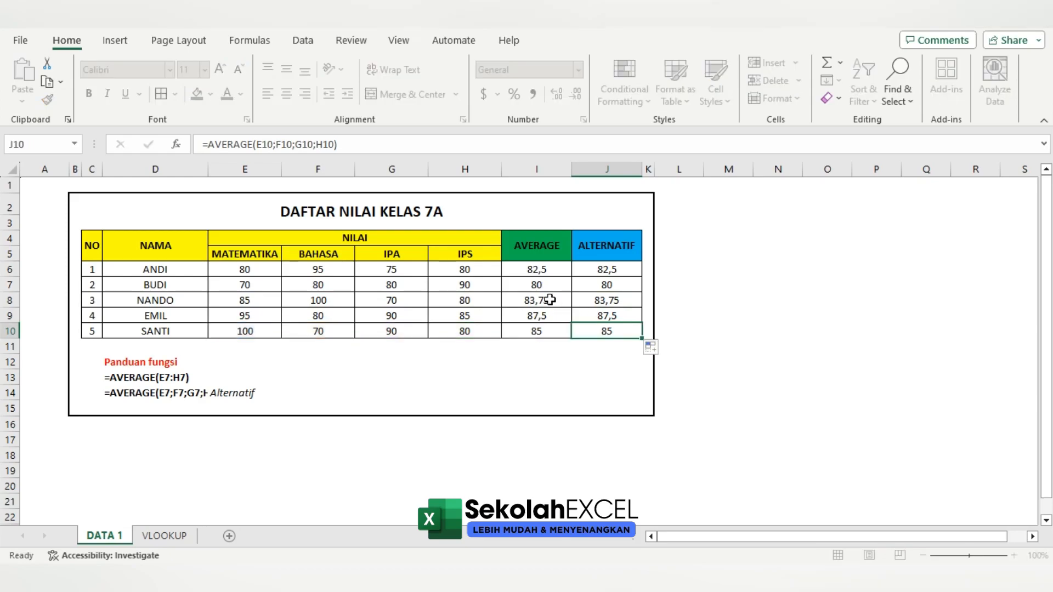
Compare the AVERAGE and ALTERNATIF results student by student
click(598, 270)
click(551, 299)
click(603, 300)
click(551, 315)
click(594, 316)
click(557, 335)
click(598, 335)
click(541, 273)
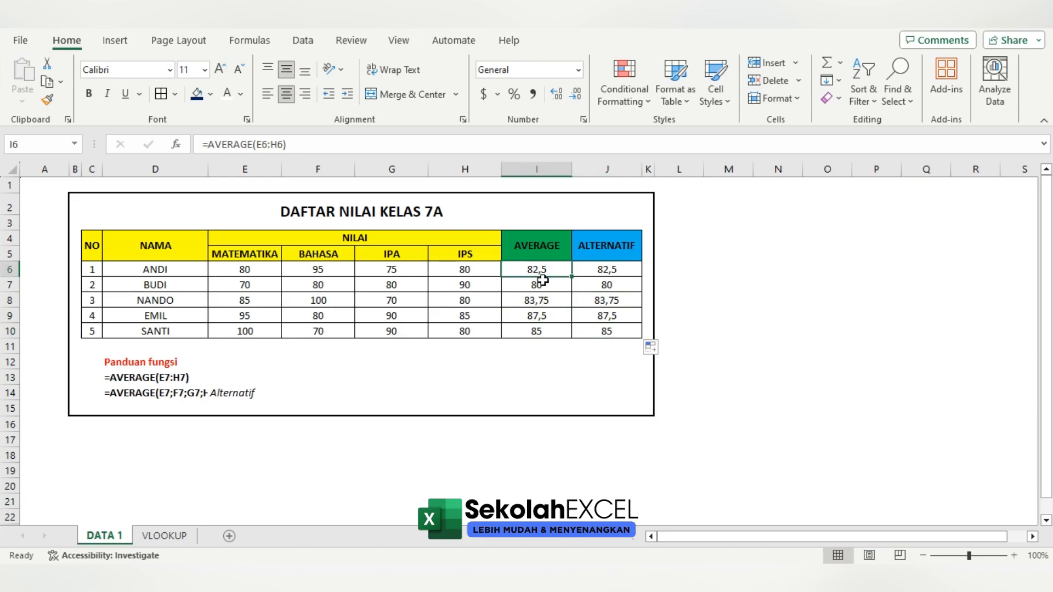
Review the range form and the separate-cell form of the AVERAGE formulas in rows 7 and 9
click(549, 287)
double_click(548, 287)
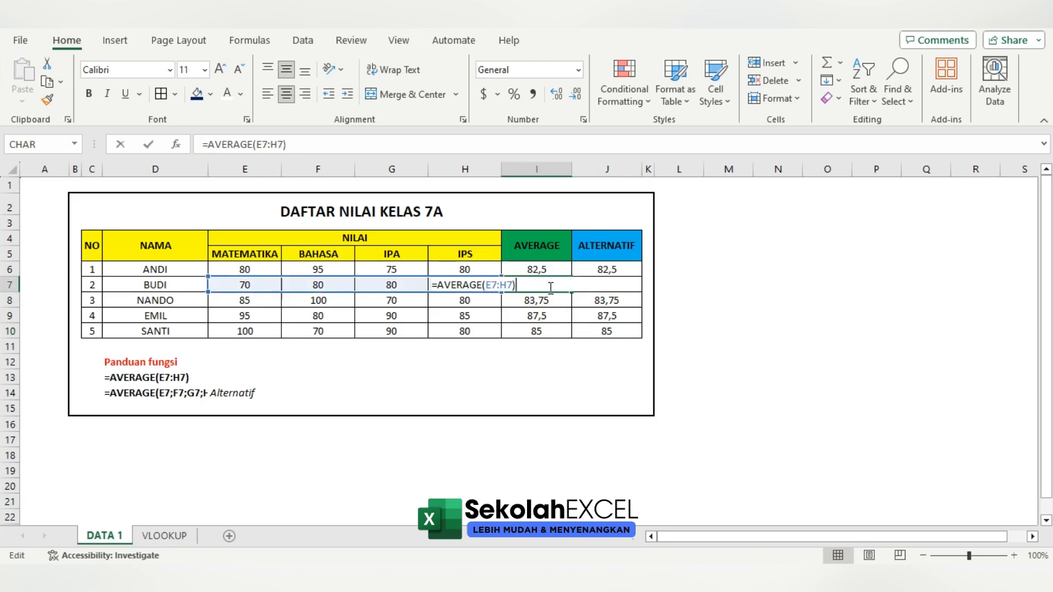
key(Escape)
click(593, 286)
double_click(594, 286)
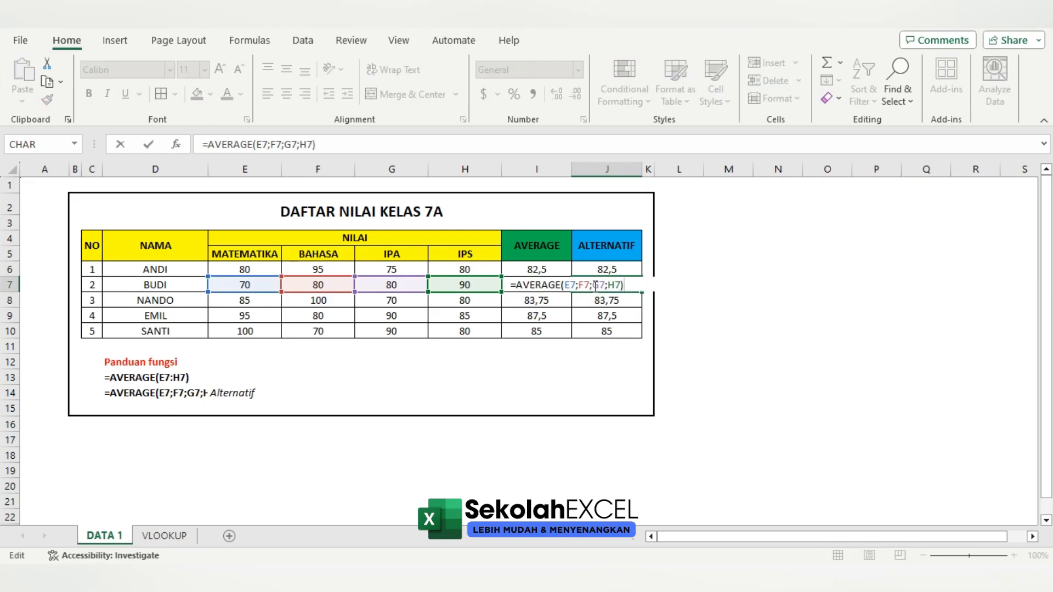
key(Escape)
double_click(540, 316)
key(Escape)
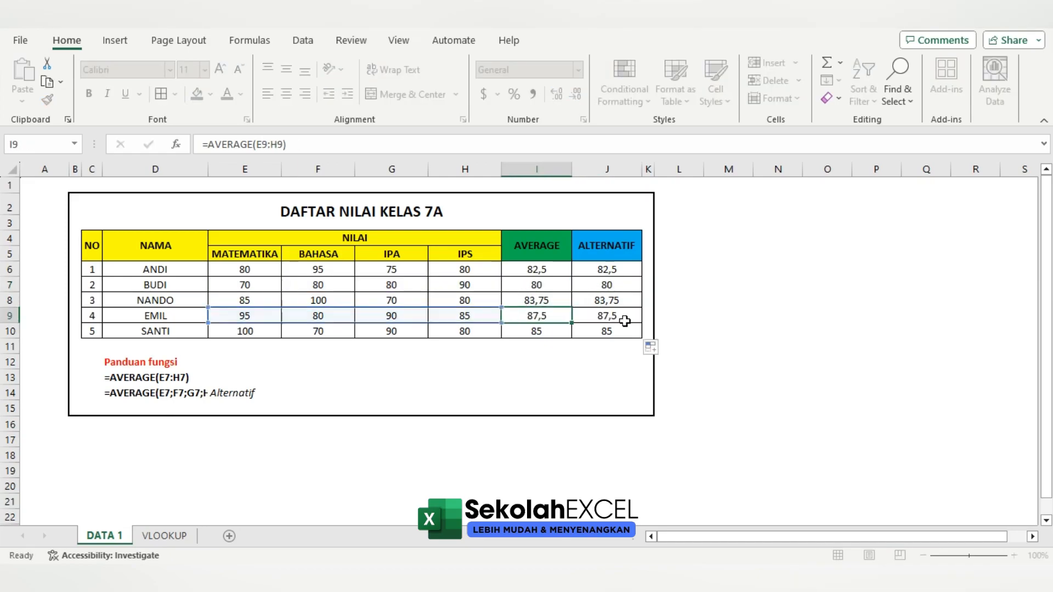
click(625, 318)
double_click(625, 318)
key(Escape)
click(667, 285)
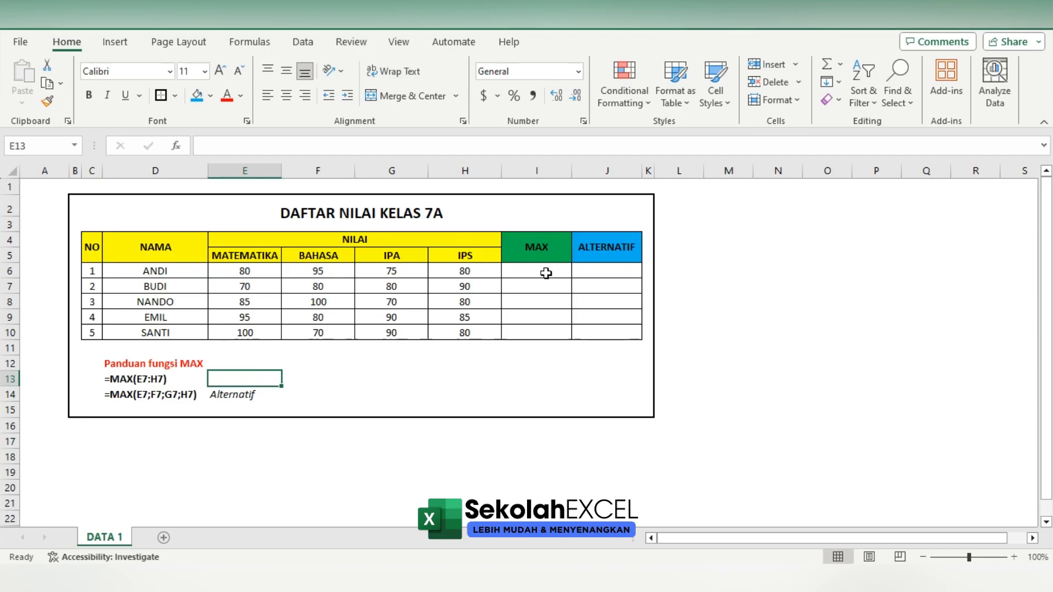
Calculate the highest scores in the MAX column with =MAX(E6:H6) in I6, filled down to I10
click(546, 273)
text(=MAX()
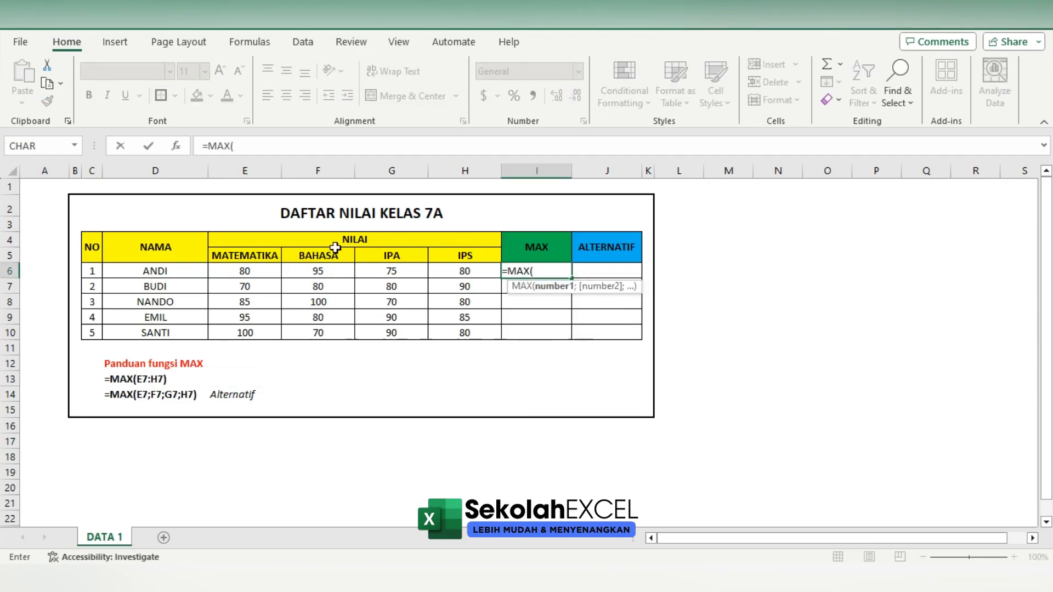
drag(245, 271, 437, 275)
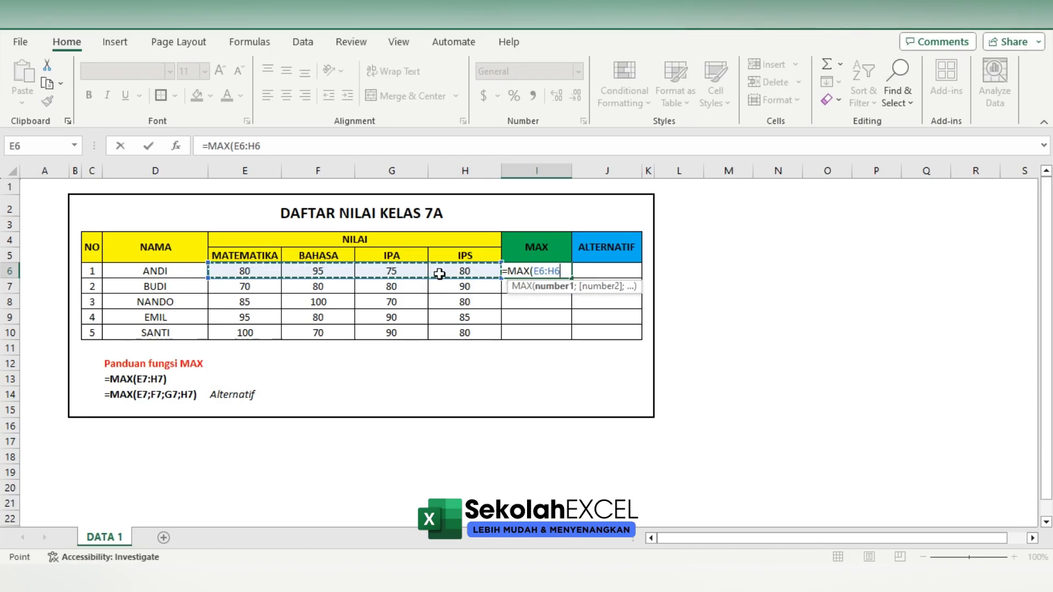
key(Return)
click(562, 272)
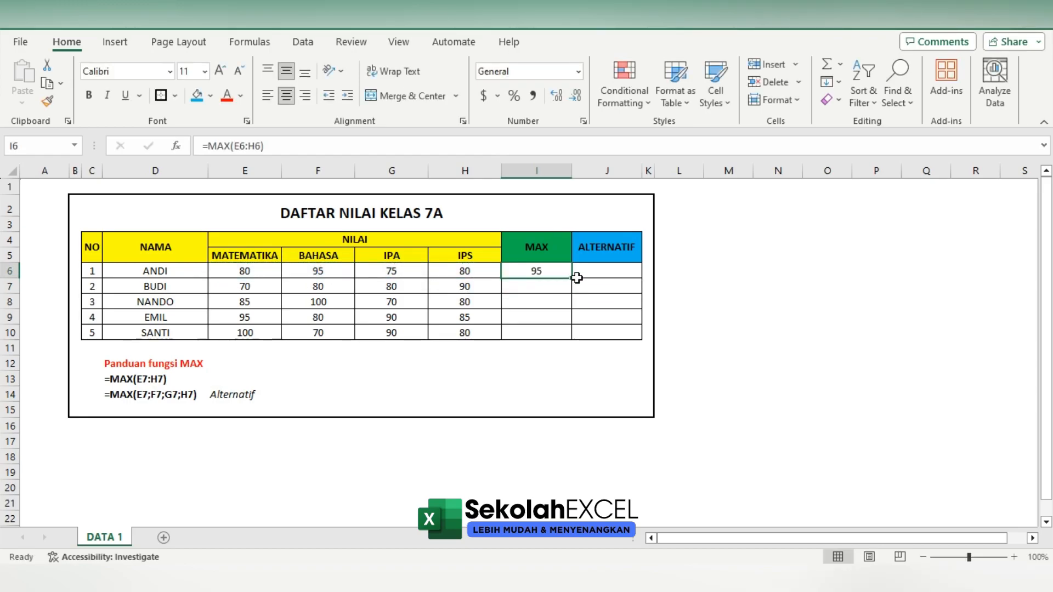
double_click(573, 278)
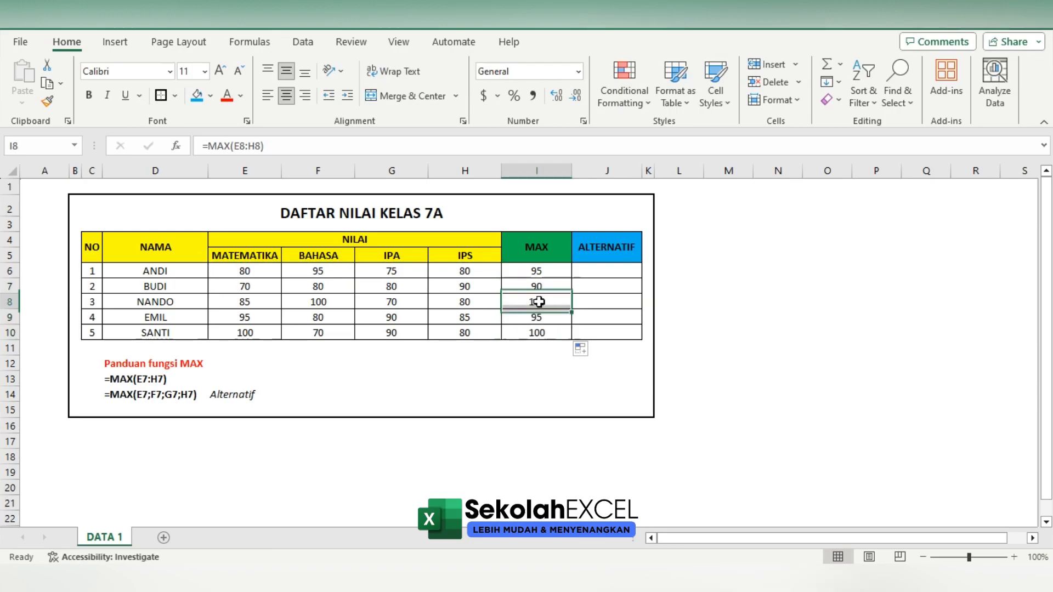
Check the cell references of the copied MAX formulas in the MAX column, including rows 7 and 9
double_click(554, 285)
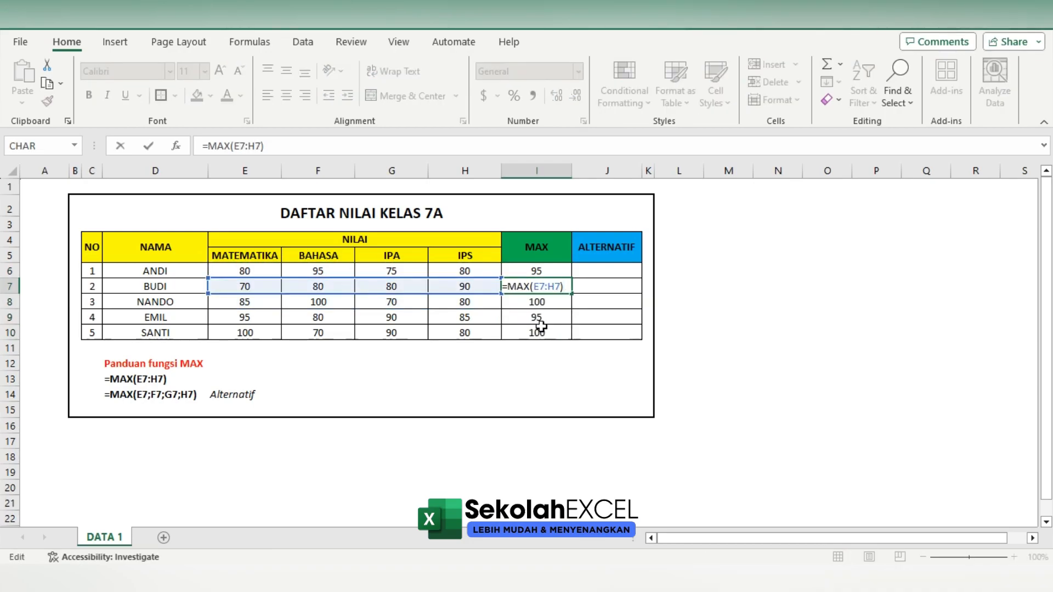
click(564, 329)
double_click(564, 325)
click(552, 319)
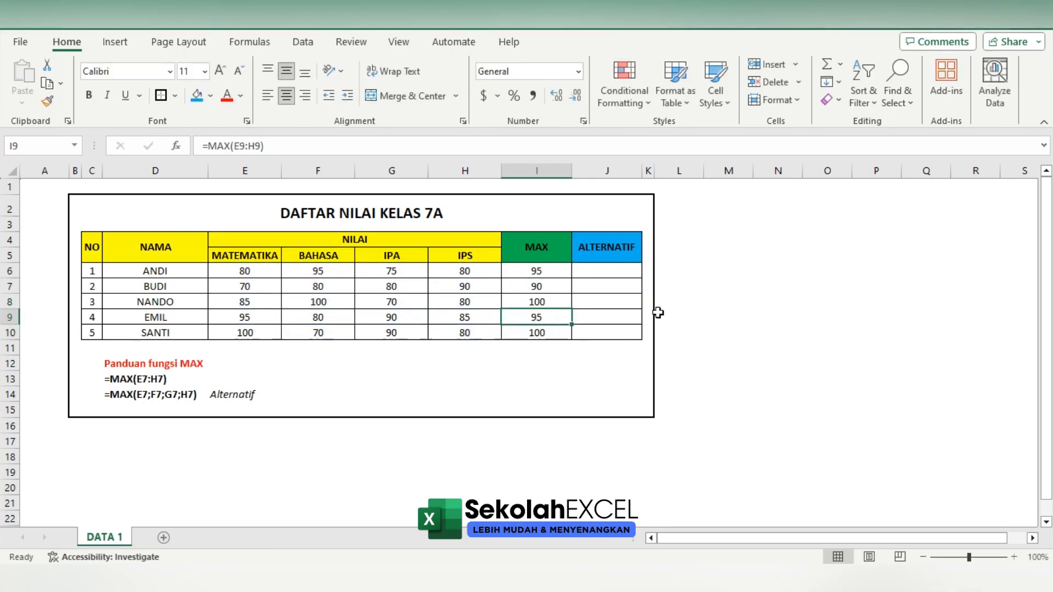
key(F2)
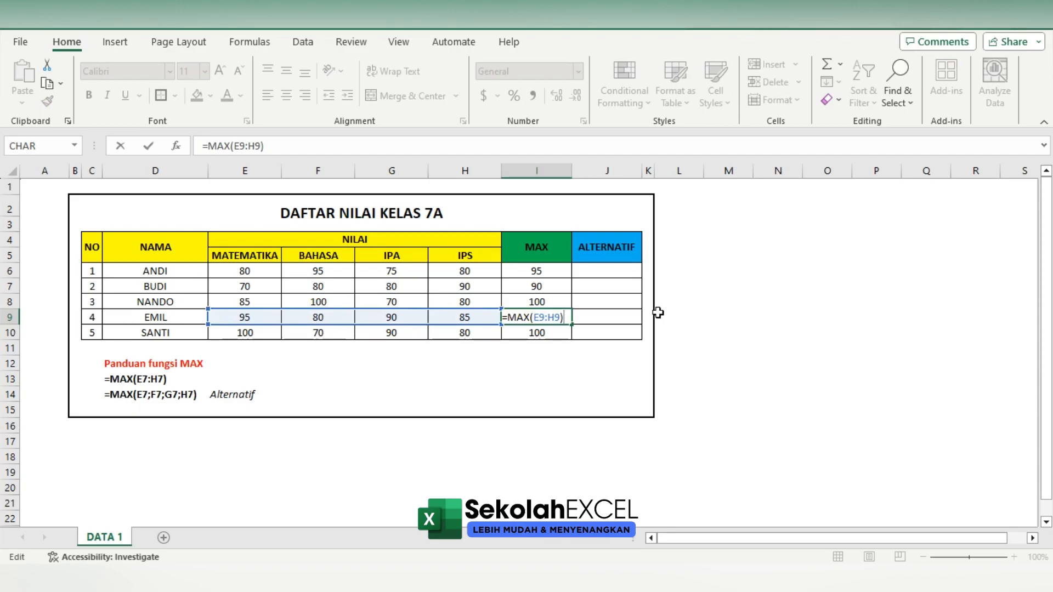
click(555, 281)
double_click(556, 279)
key(Escape)
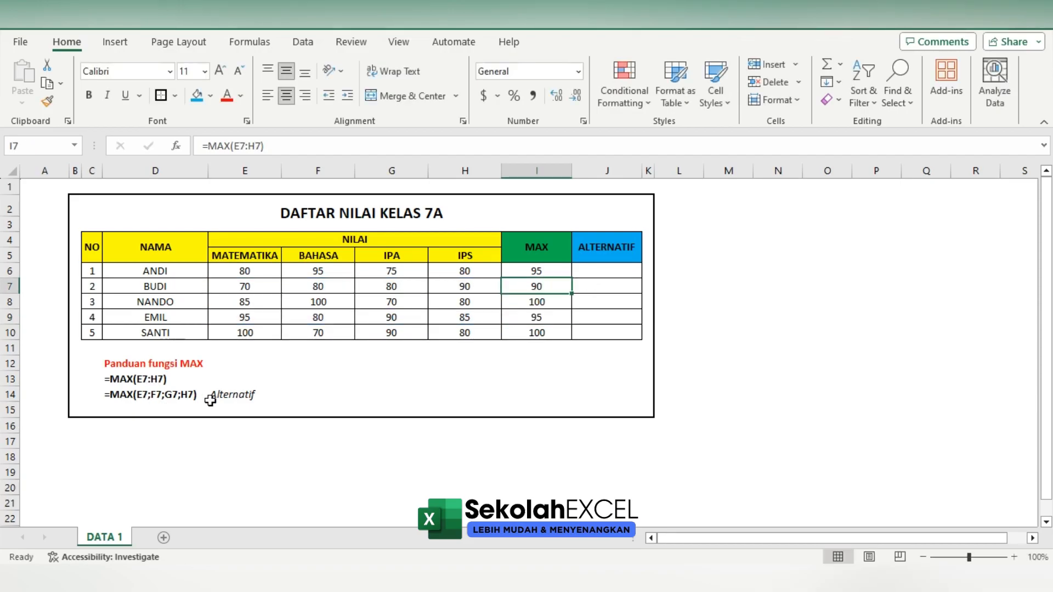
Calculate the highest scores in the ALTERNATIF column with =MAX(E6;F6;G6;H6) in J6, filled down to J10
click(621, 269)
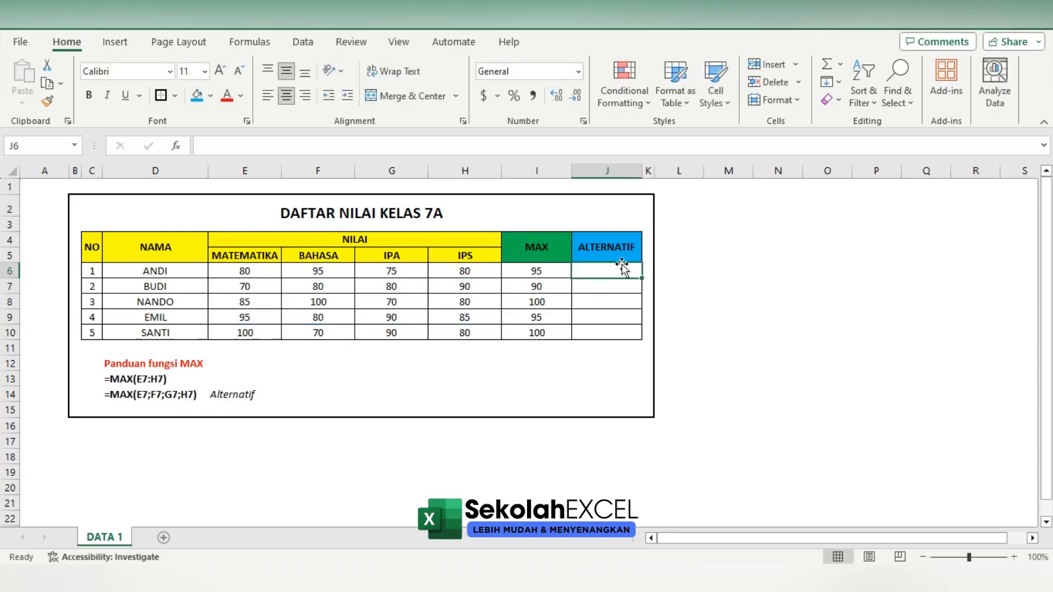
text(=MAX()
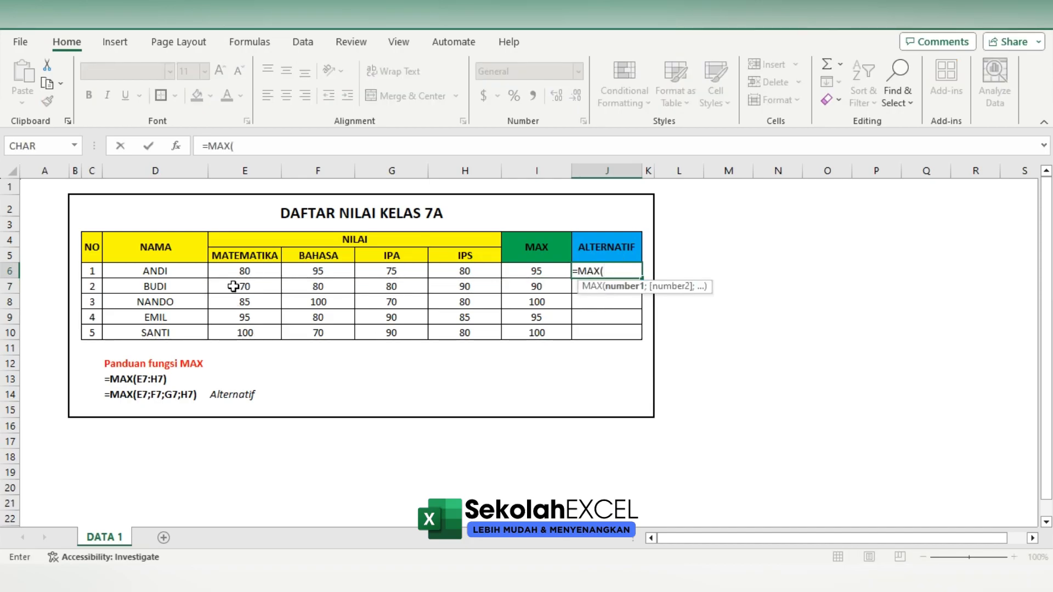
click(242, 270)
text(;)
click(320, 271)
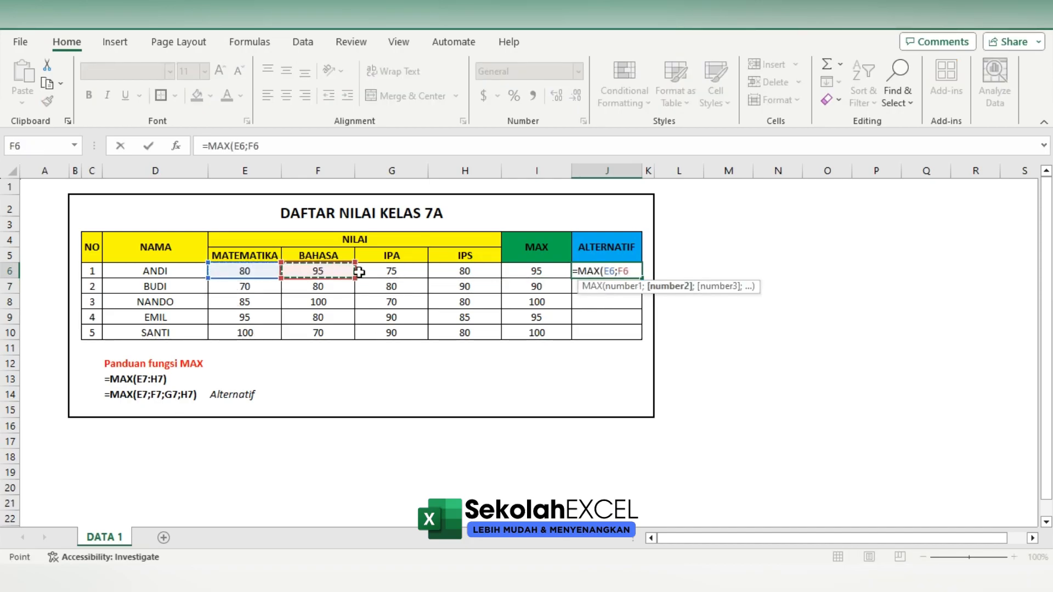
text(;)
click(391, 271)
text(;)
click(447, 273)
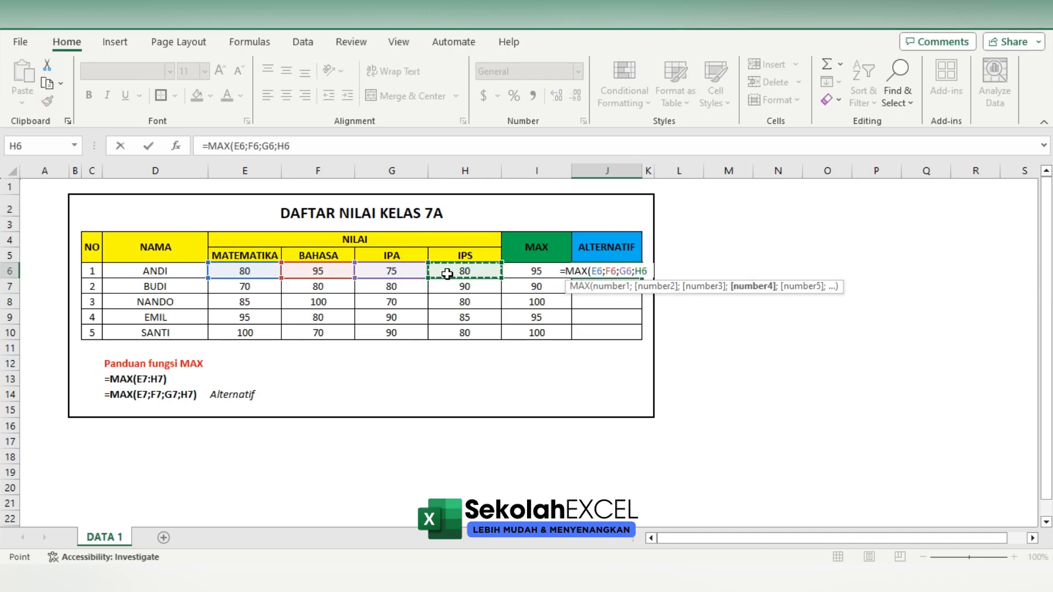
key(Return)
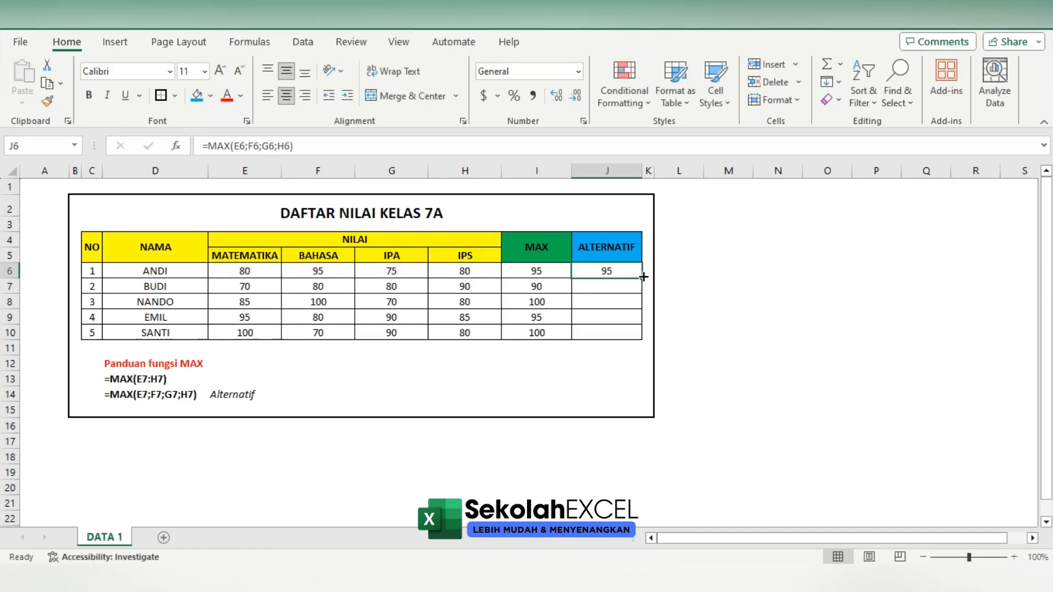
double_click(643, 277)
click(627, 293)
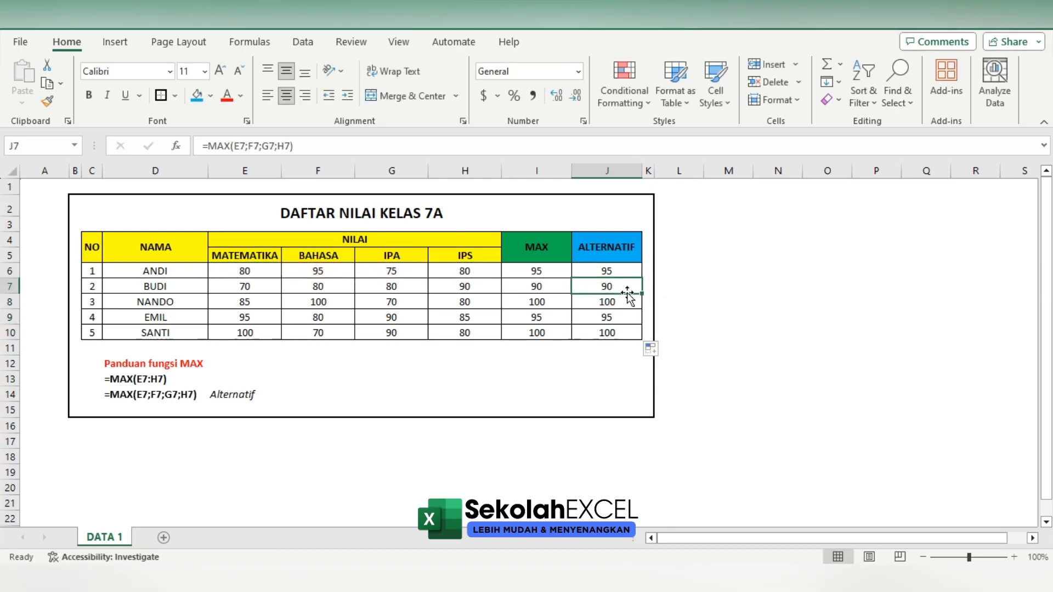
Check the cell references of the copied MAX formulas in the ALTERNATIF column, rows 7 to 10
double_click(628, 294)
click(625, 301)
double_click(624, 301)
click(624, 317)
double_click(628, 318)
click(625, 332)
double_click(626, 333)
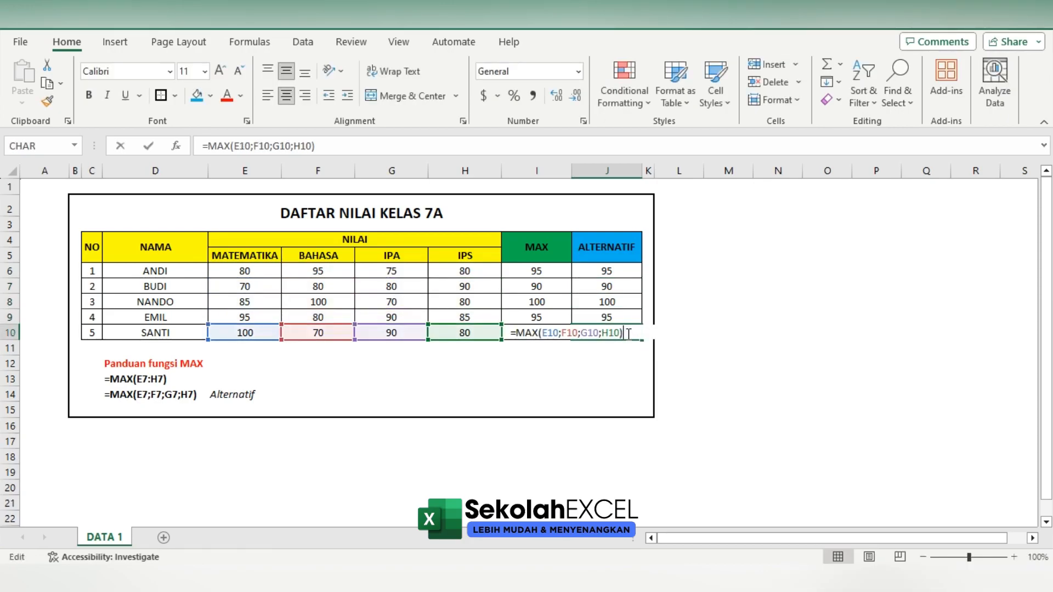
key(Escape)
Compare the MAX column with the ALTERNATIF column in rows 6 and 8, inspecting both formula forms in row 8
click(543, 266)
click(588, 267)
click(554, 297)
click(619, 304)
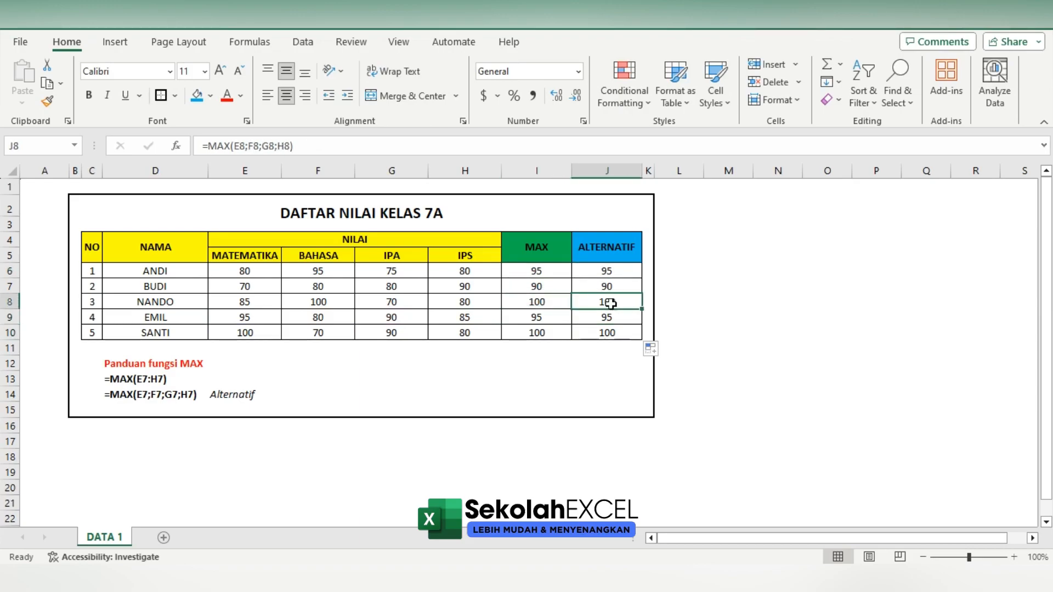
double_click(553, 296)
key(Escape)
click(620, 300)
double_click(620, 301)
key(Escape)
Compare the range form and the separate-cell form of the MAX formulas in rows 9 and 10
click(540, 319)
double_click(539, 320)
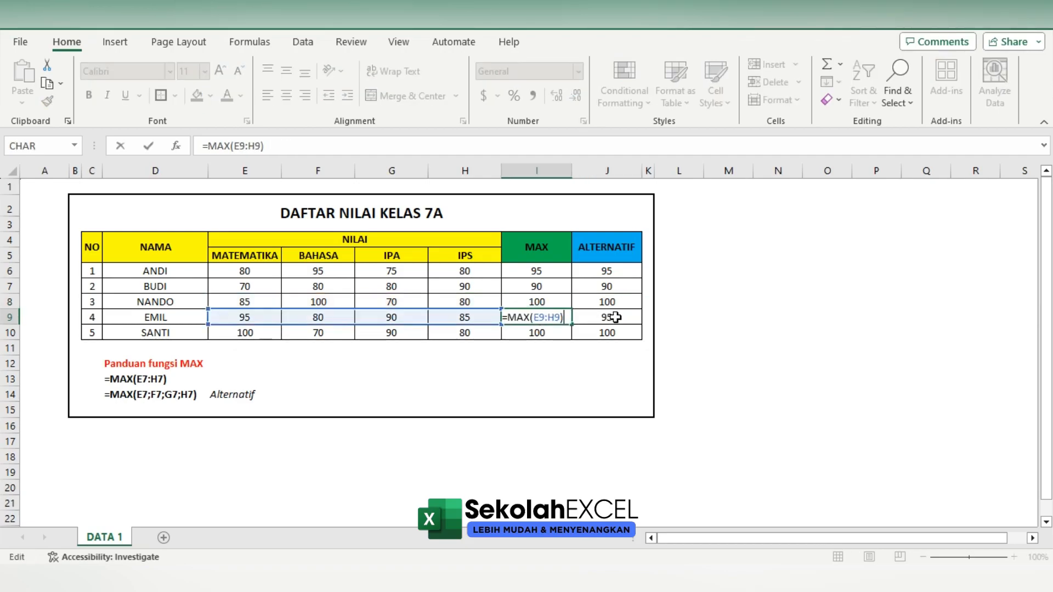
key(Escape)
click(609, 318)
double_click(610, 318)
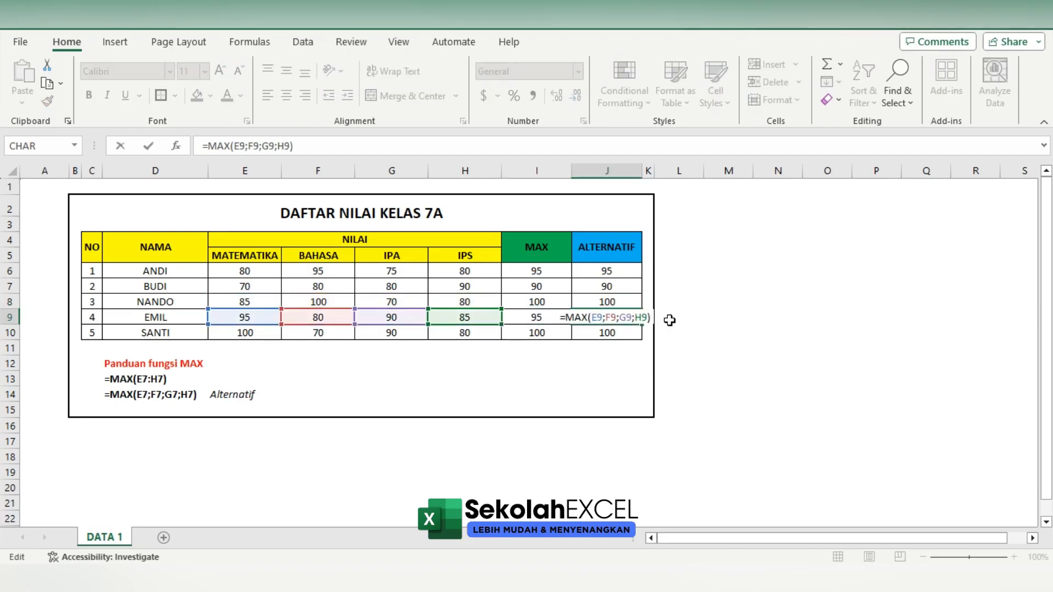
key(Escape)
click(552, 332)
double_click(554, 331)
key(Escape)
double_click(614, 332)
key(Escape)
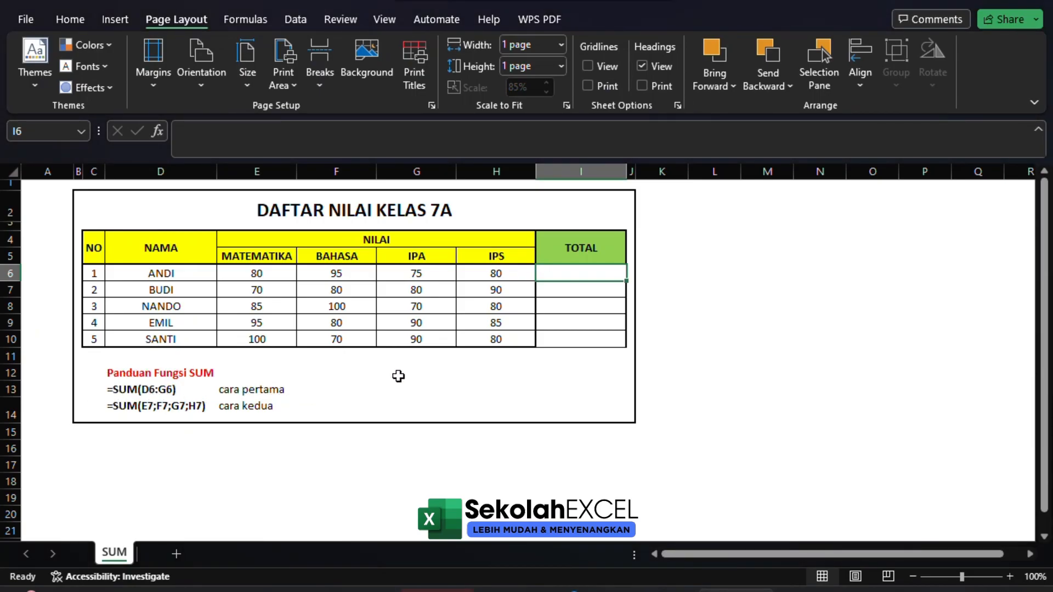
Calculate the score totals in the TOTAL column with =SUM(E6:H6) in I6, filled down to I10
text(=)
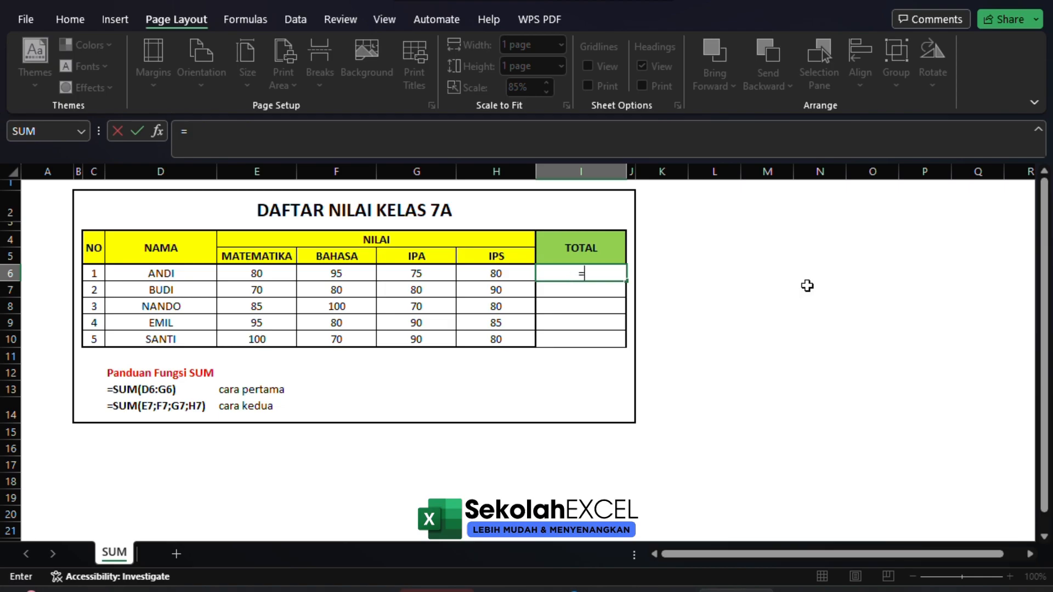
text(SUM)
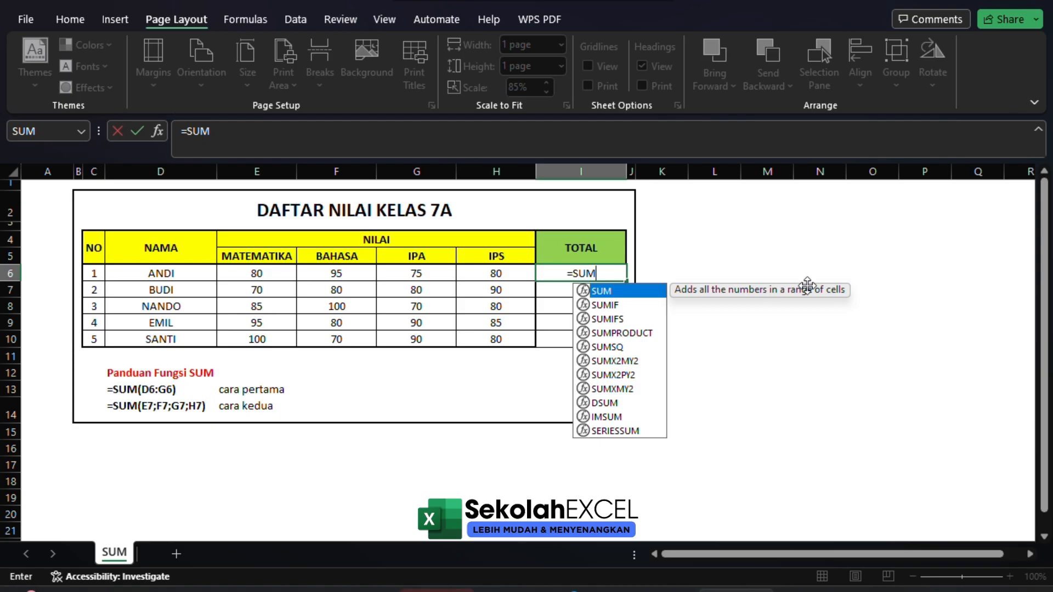
text(()
key(Left)
key(Left)
key(Left)
key(Left)
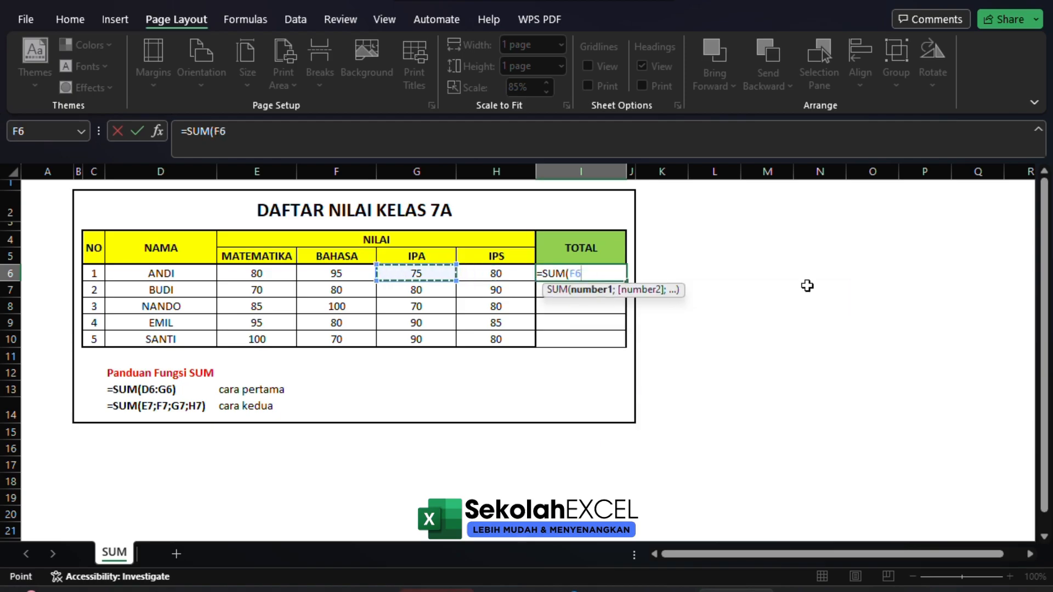
key(shift+Right)
key(shift+Right)
key(shift+Right)
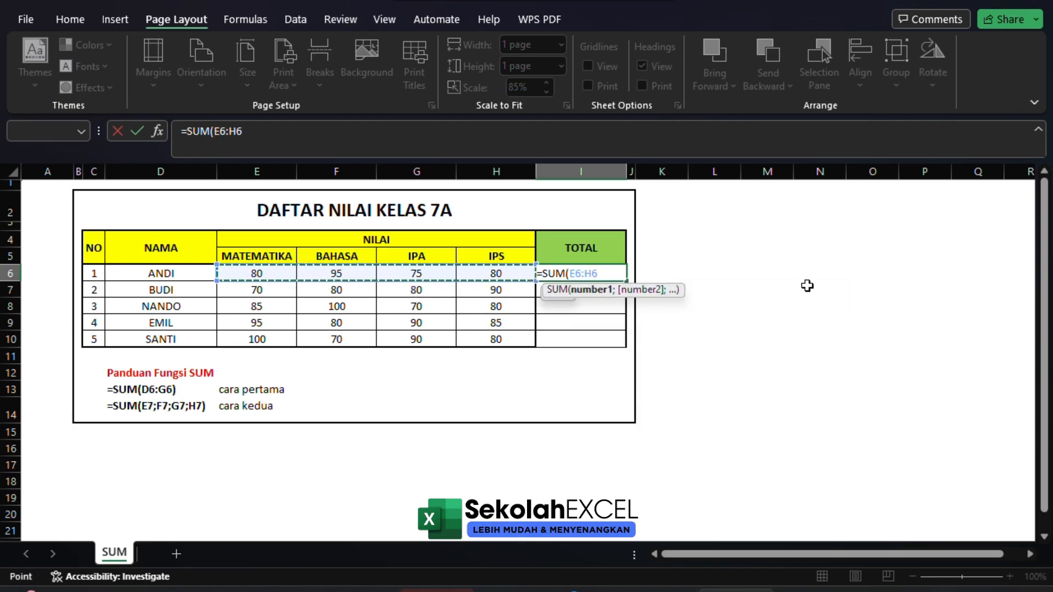
key(Return)
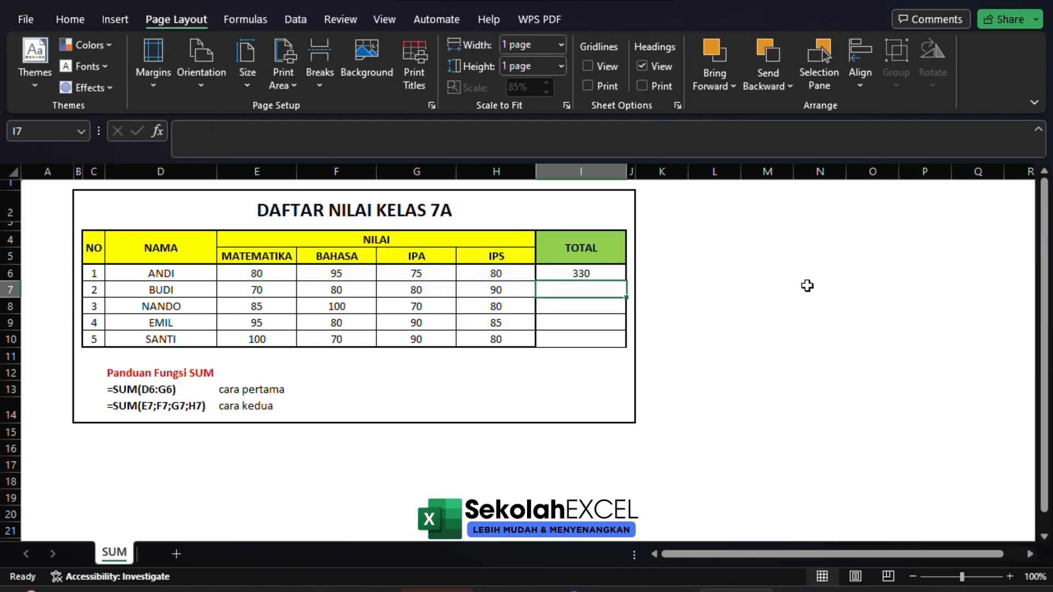
key(Up)
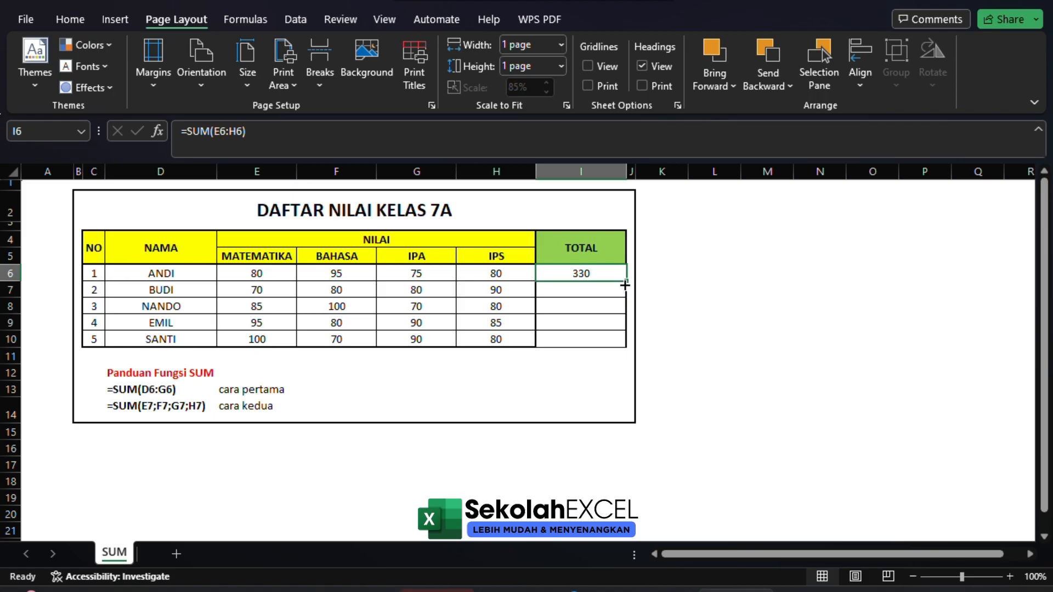
double_click(626, 284)
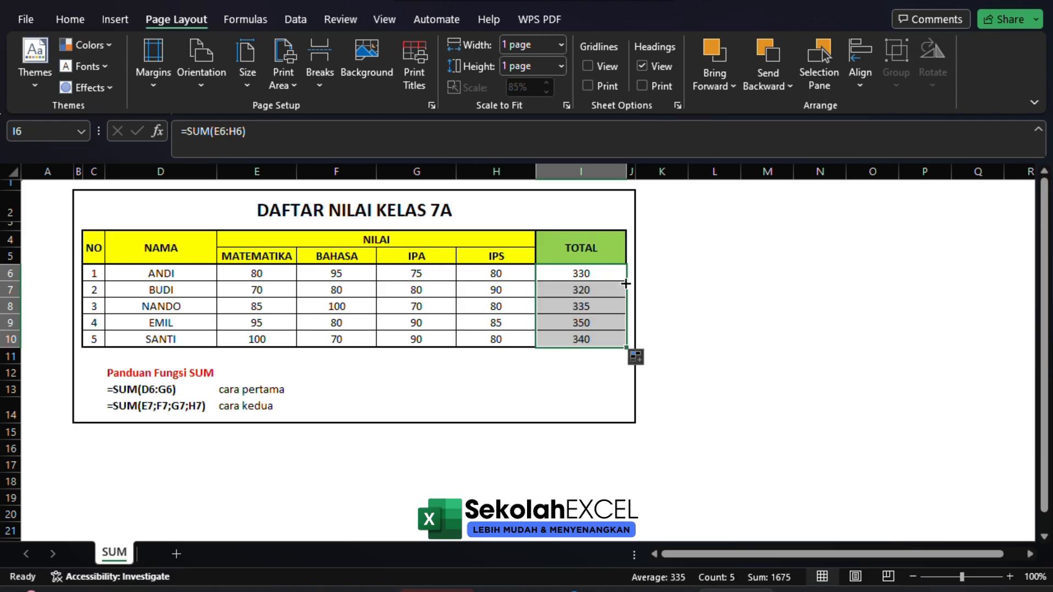
Review the filled TOTAL column and check the ranges used by the SUM formulas in I8 and I6
click(581, 306)
drag(578, 271, 568, 341)
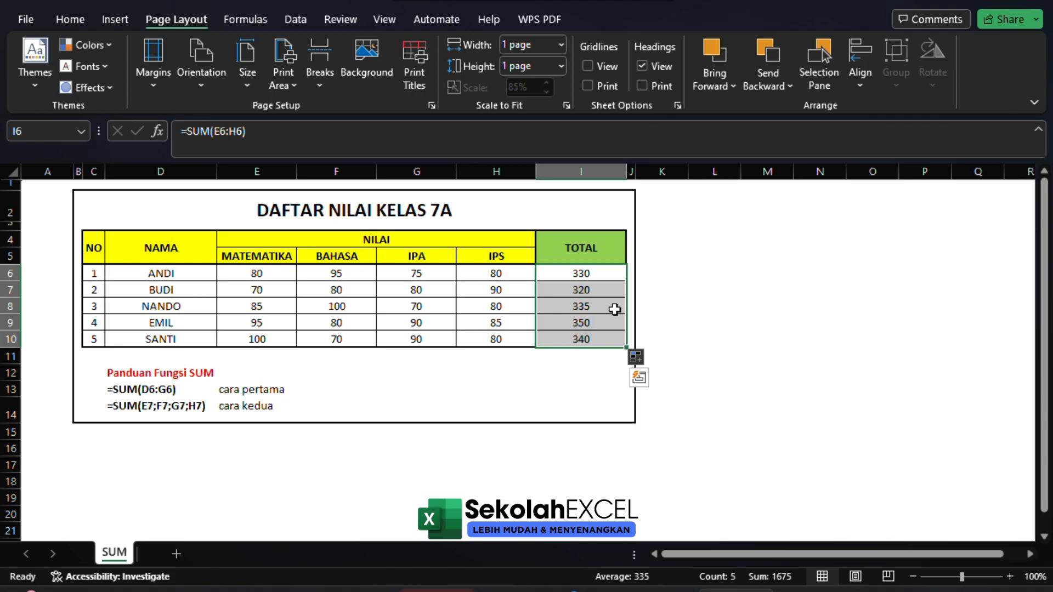
click(614, 309)
key(F2)
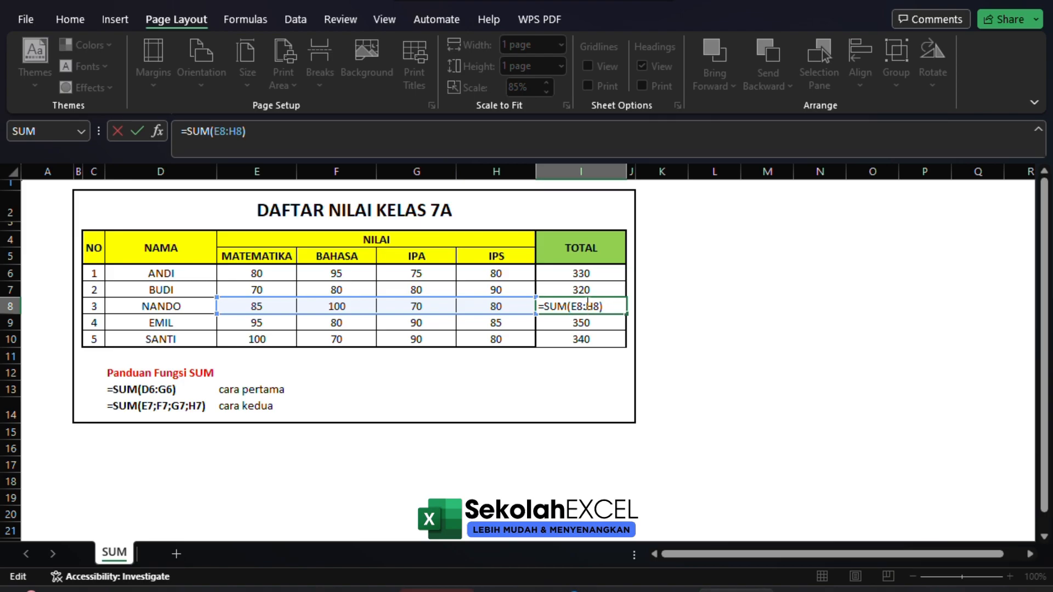
key(Escape)
click(594, 276)
key(F2)
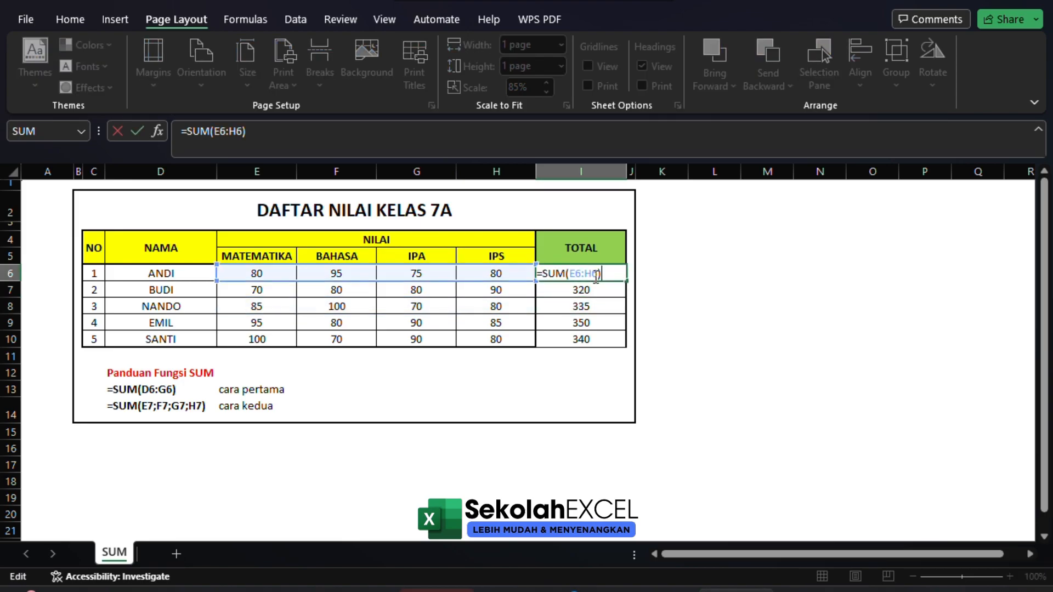
key(Return)
click(595, 274)
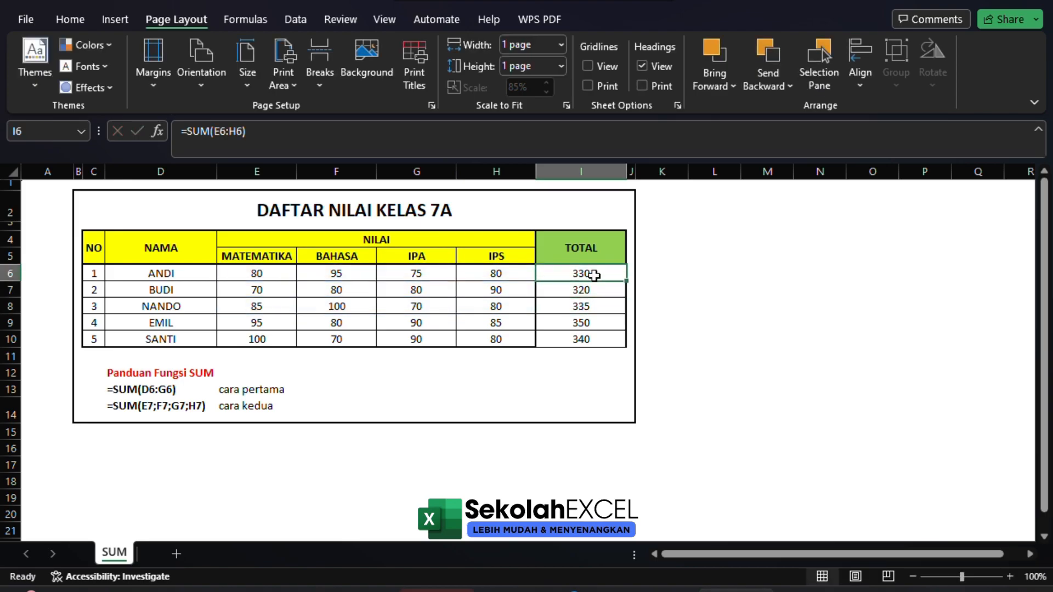
Replace the TOTAL formulas with the second form, =SUM(E6;F6;G6;H6) in I6, filled down to I10
click(238, 408)
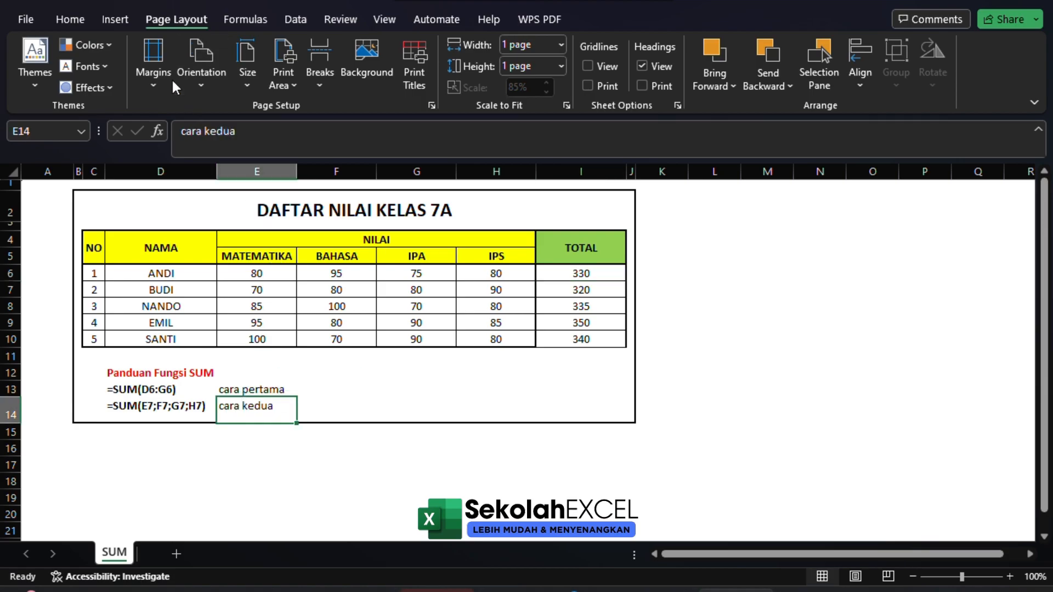
click(595, 269)
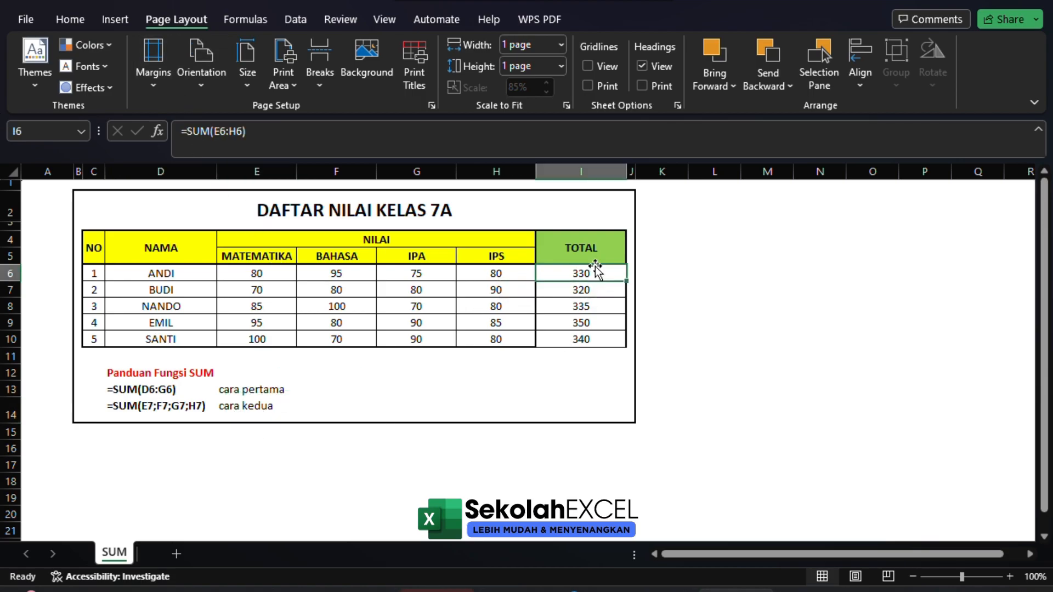
text(=SUM)
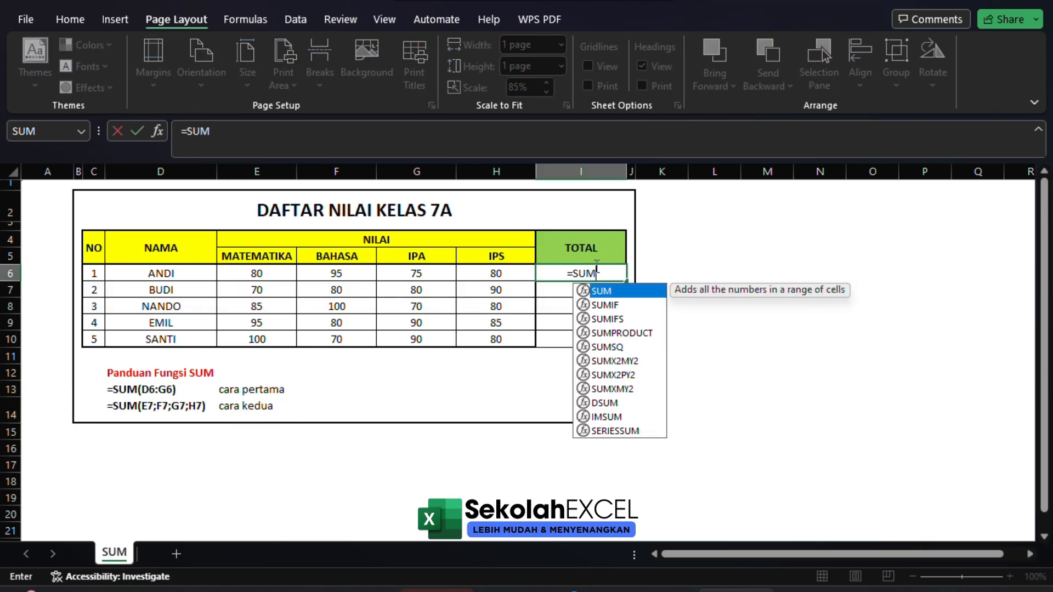
text(()
click(284, 273)
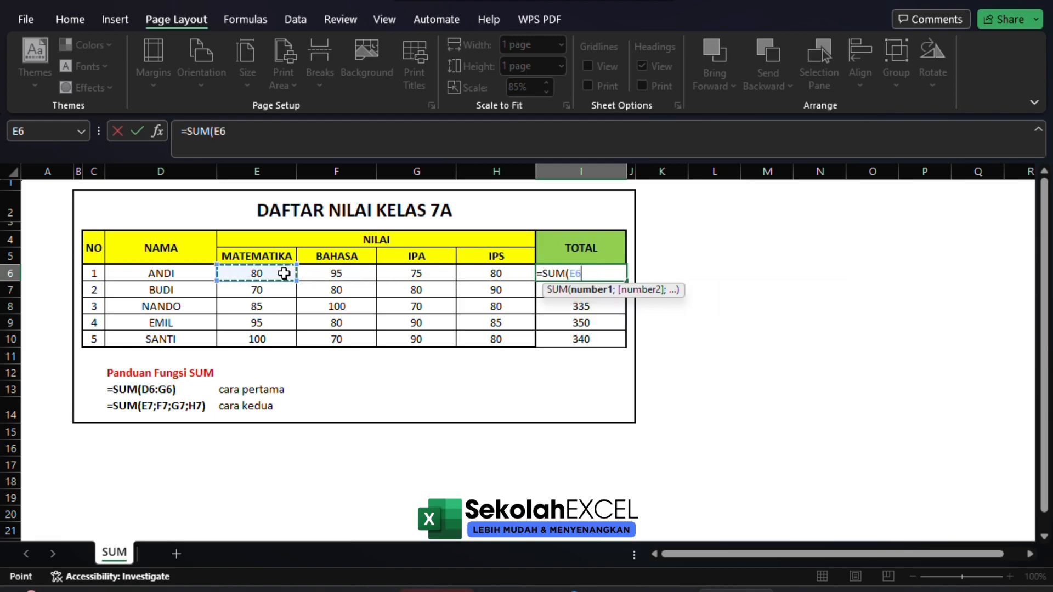
text(;)
click(329, 273)
text(;)
click(425, 273)
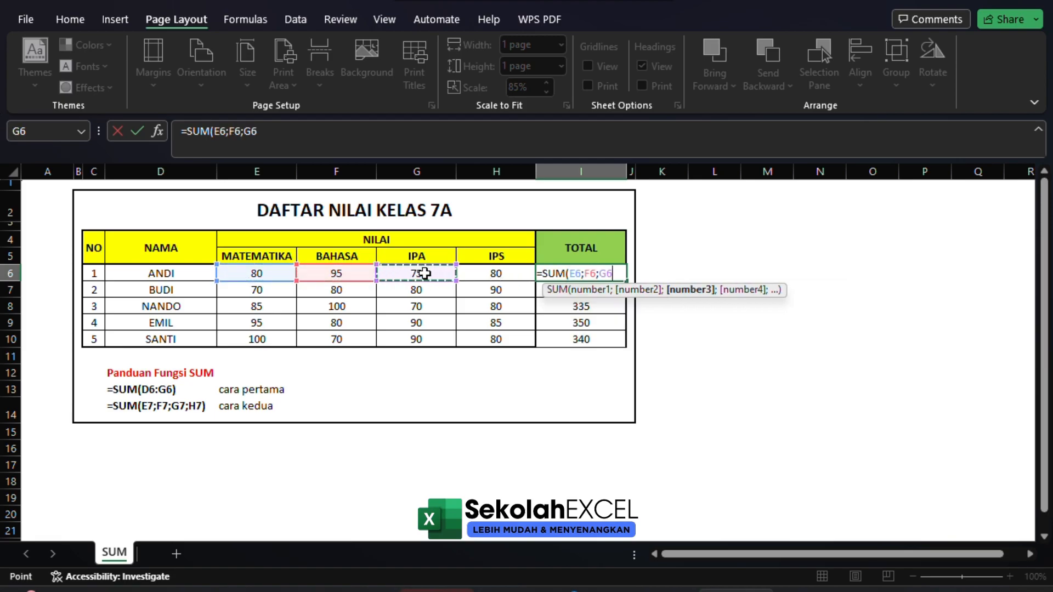
text(;)
click(518, 273)
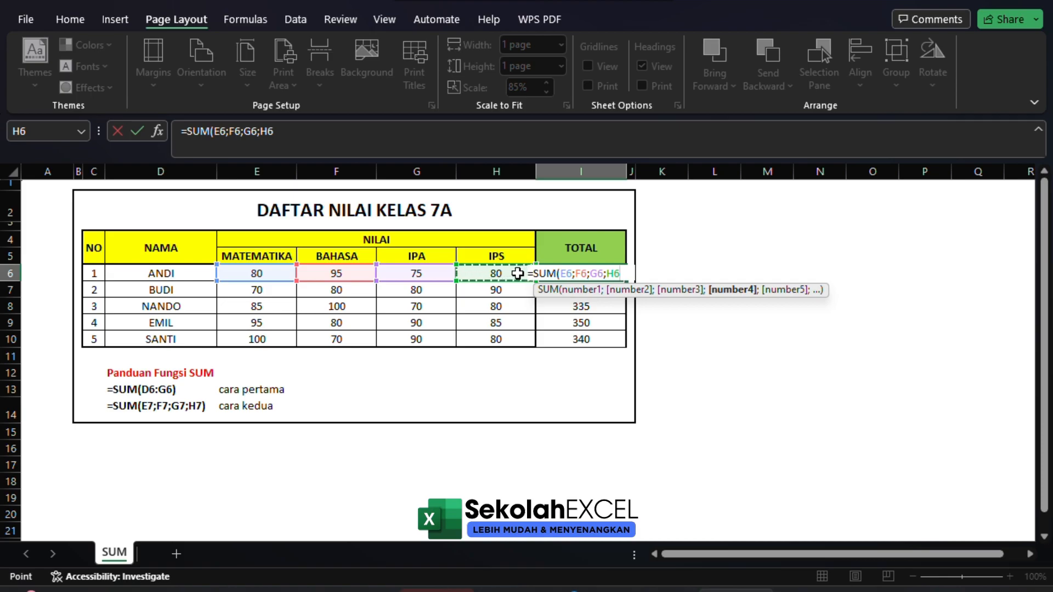
key(Return)
click(591, 277)
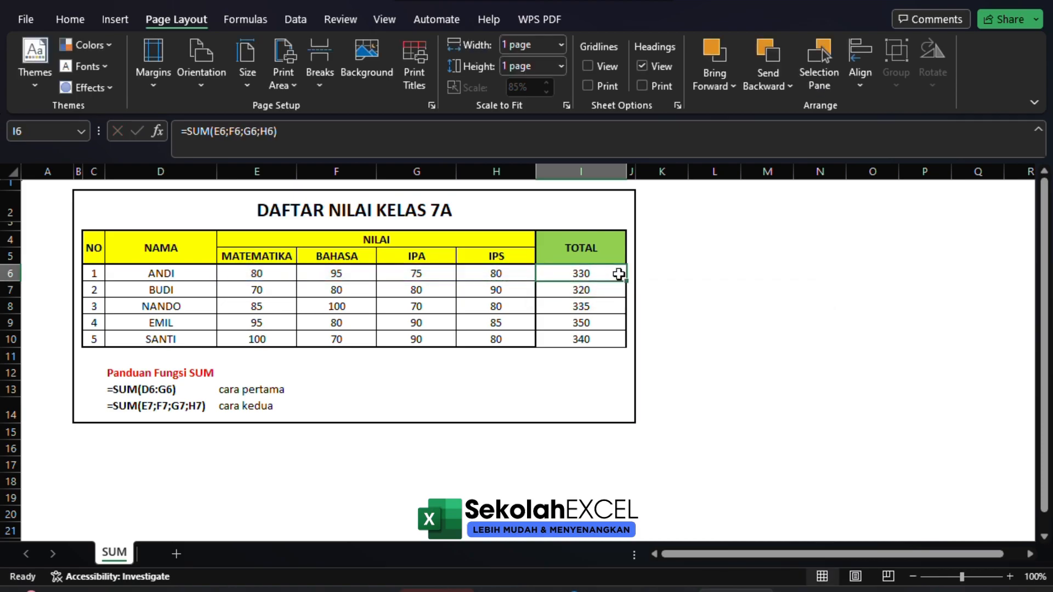
double_click(625, 280)
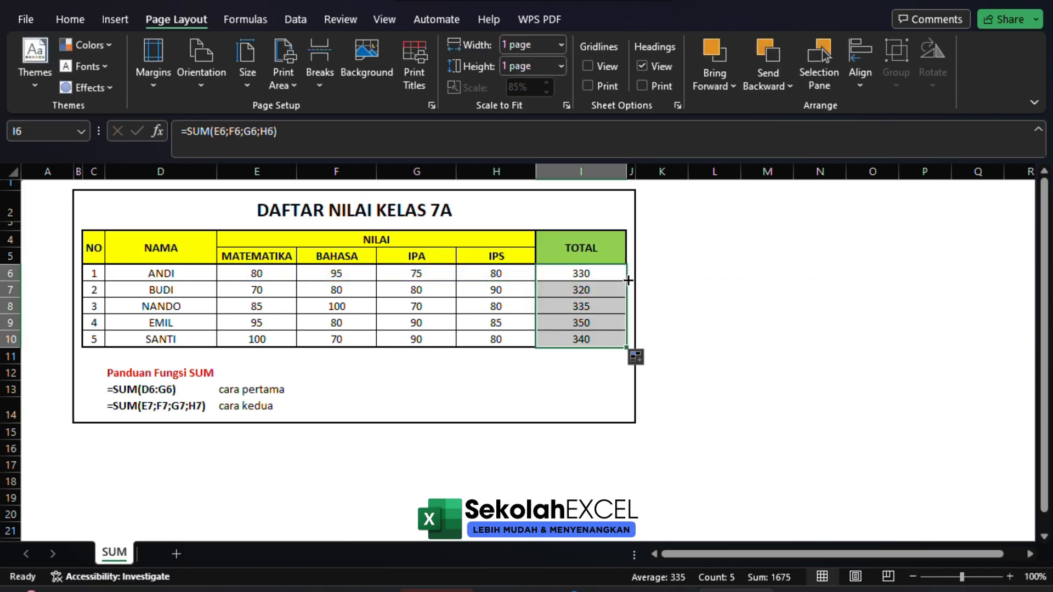
Check the separate-cell references of the copied SUM formulas in the TOTAL column, rows 8 to 10
click(600, 302)
double_click(600, 303)
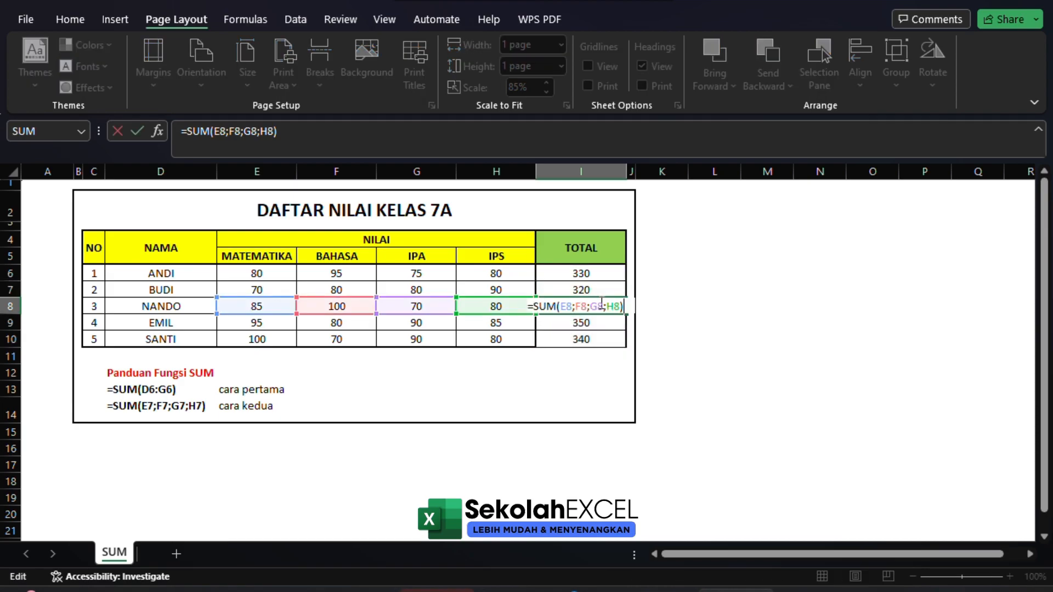
key(Return)
key(F2)
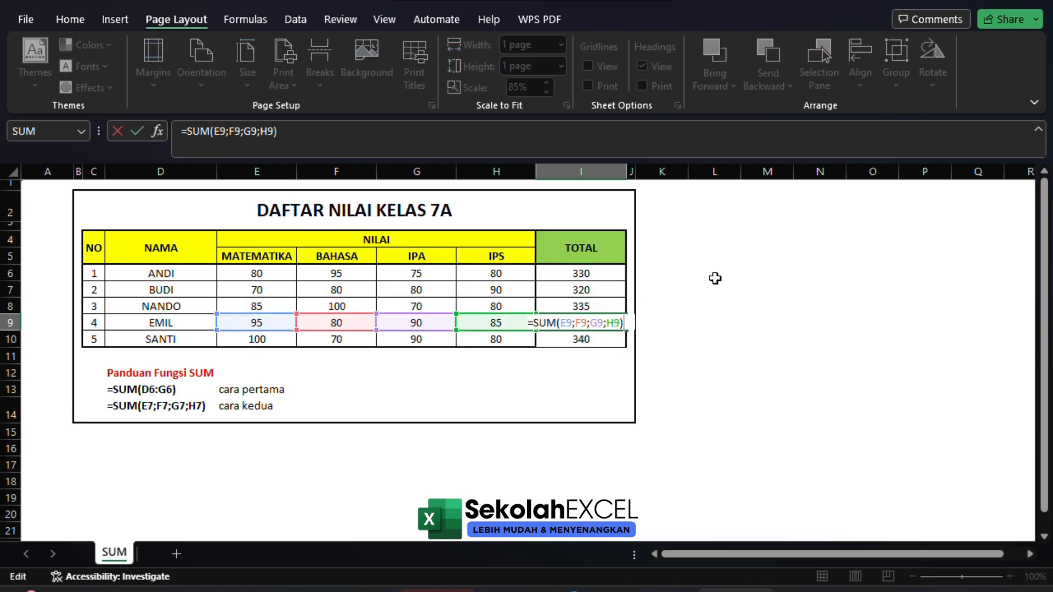
key(Return)
key(F2)
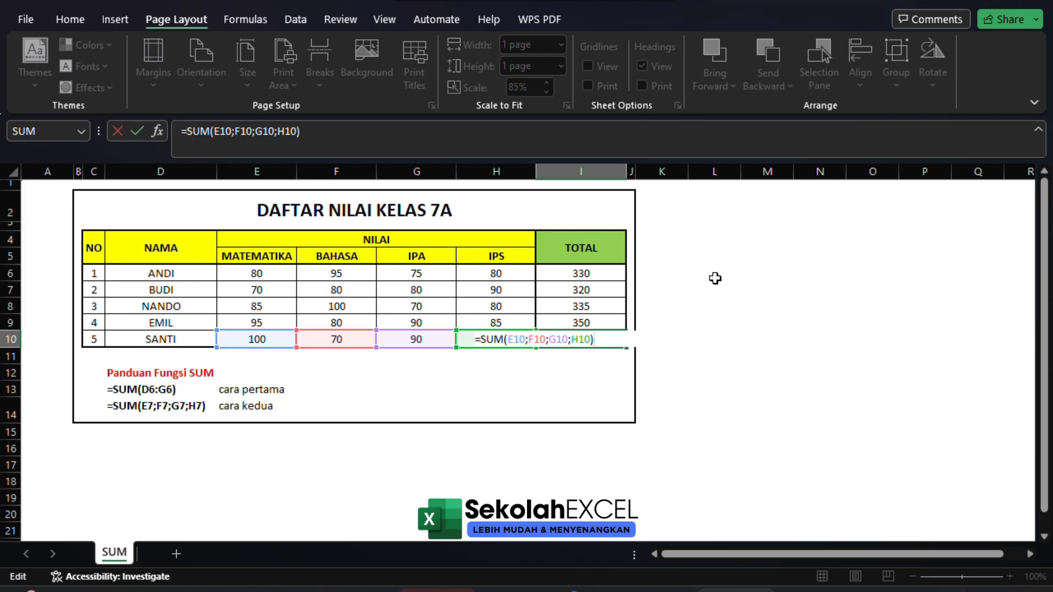
key(Return)
key(Up)
key(Up)
key(Up)
key(Up)
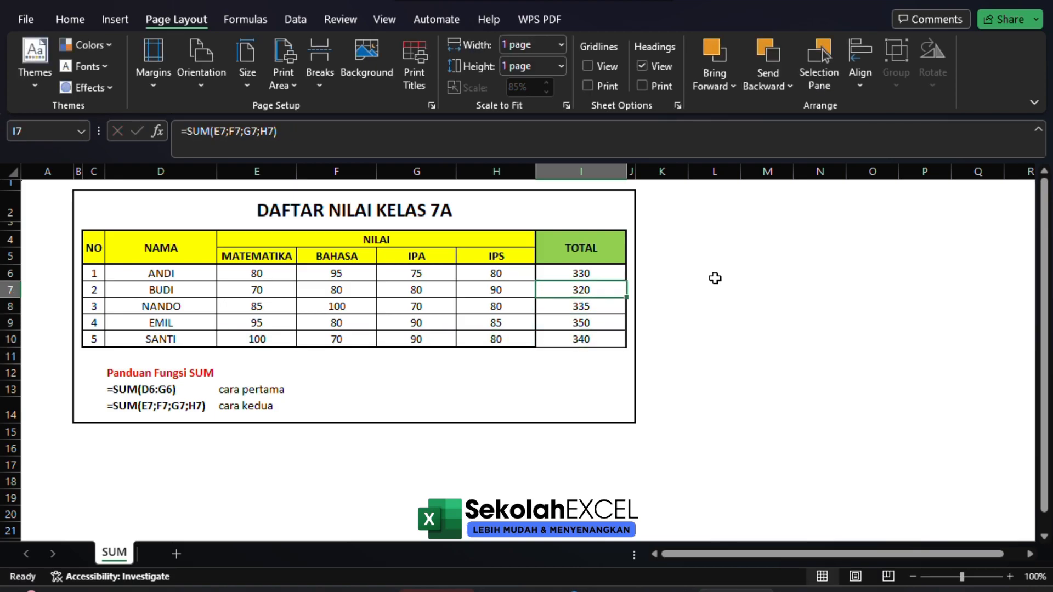